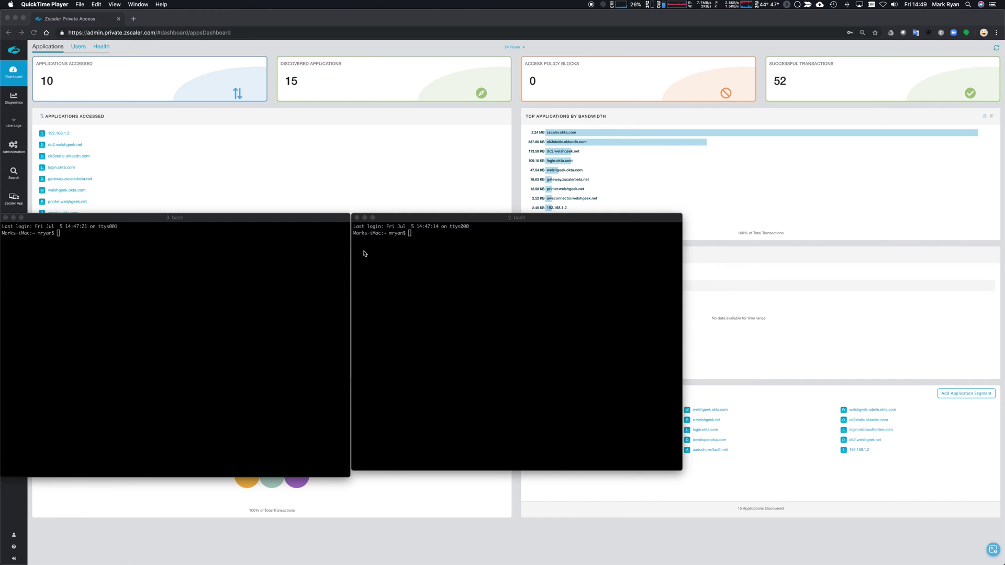
SSH into the connector at 192.168.1.24 as admin from the left terminal window.
{"action": "left_click", "coordinate": [274, 220]}
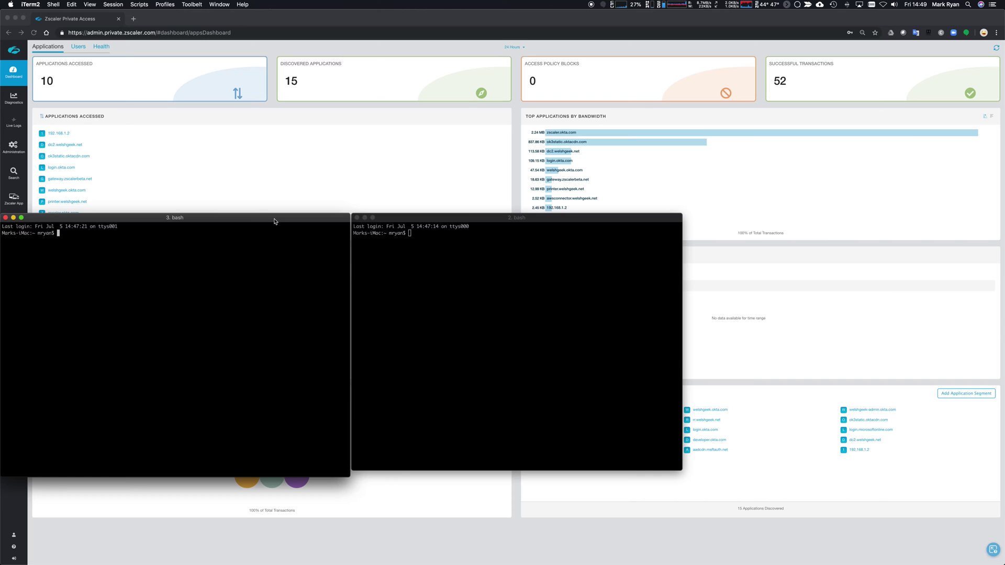
{"action": "type", "text": "ssh -l admin 192.168.1.24"}
{"action": "key", "text": "Return"}
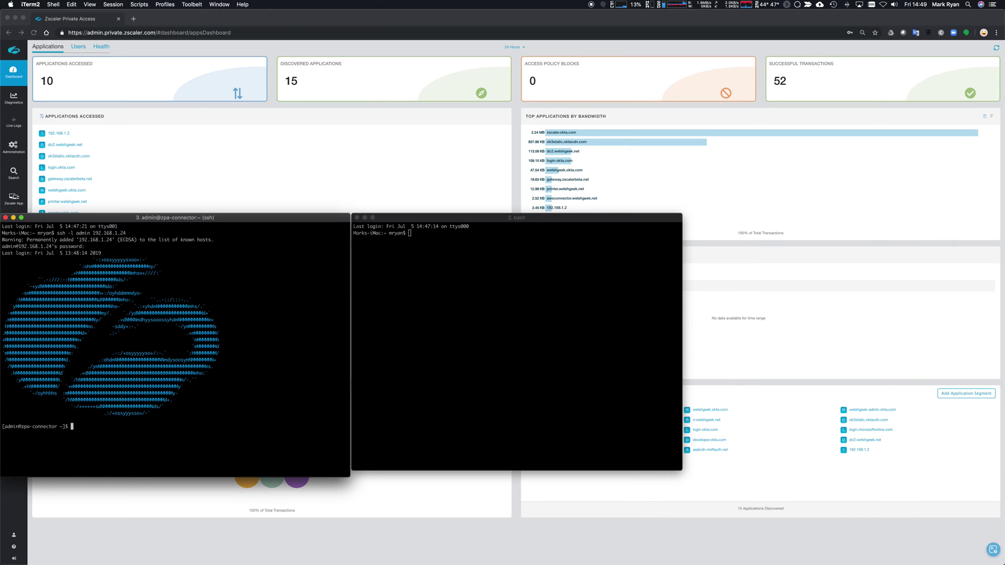
List the connector's interfaces, routing table and resolv.conf, noting nameserver 192.168.1.2.
{"action": "type", "text": "ifconfig -a"}
{"action": "key", "text": "Return"}
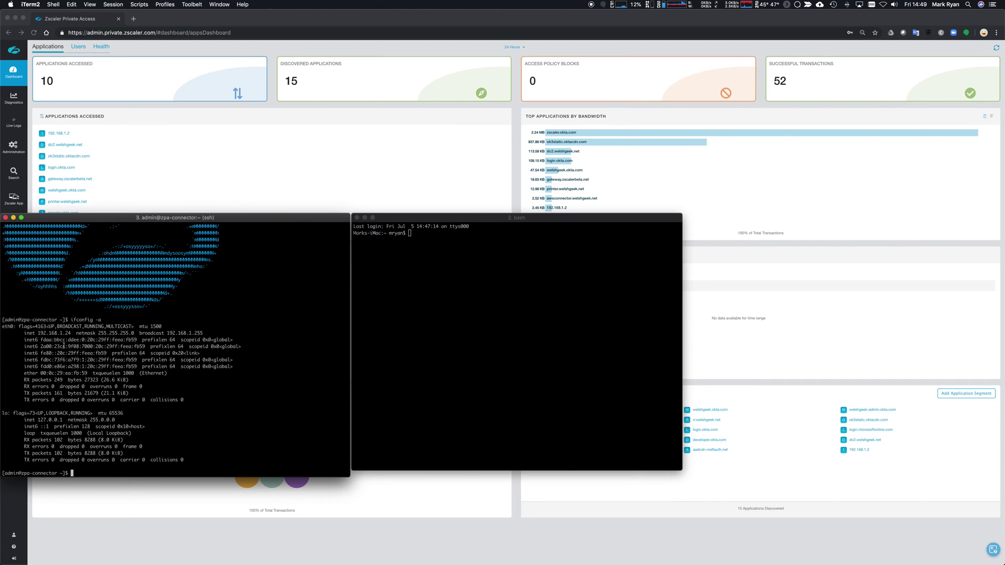
{"action": "left_click_drag", "start_coordinate": [74, 333], "coordinate": [36, 334]}
{"action": "type", "text": "netstat -rn"}
{"action": "key", "text": "Return"}
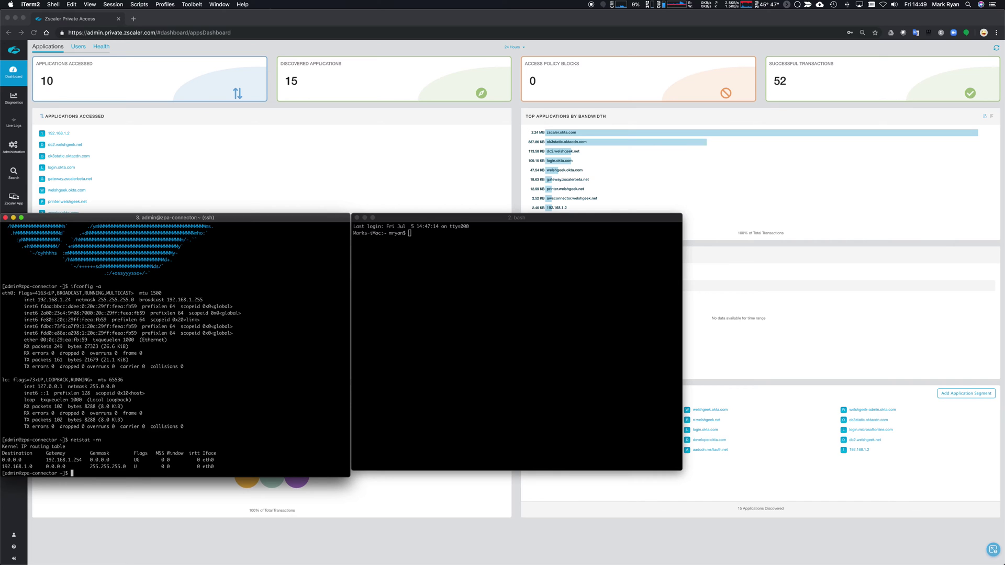
{"action": "type", "text": "cat /etc/resolv.conf"}
{"action": "key", "text": "Return"}
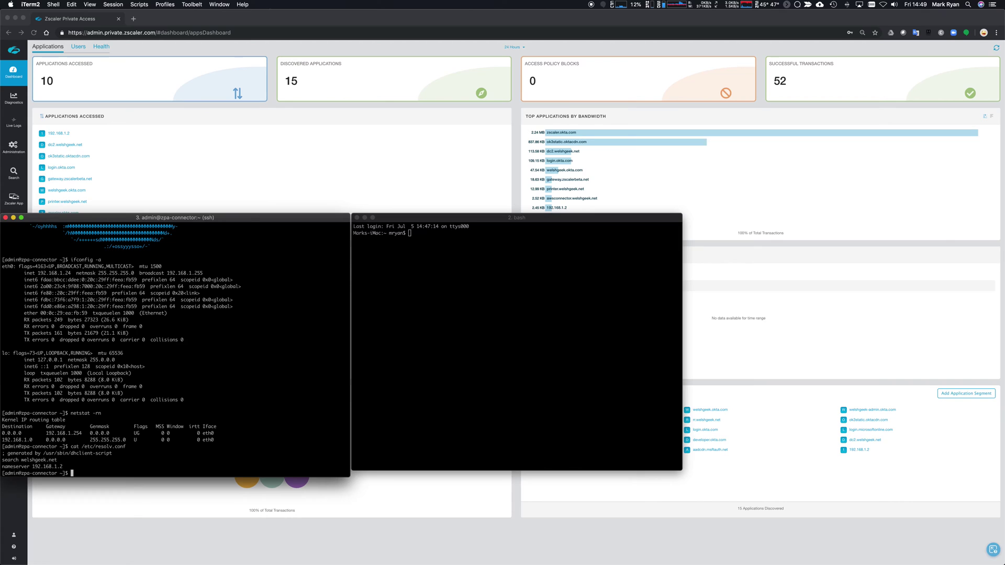
{"action": "left_click_drag", "start_coordinate": [31, 465], "coordinate": [86, 466]}
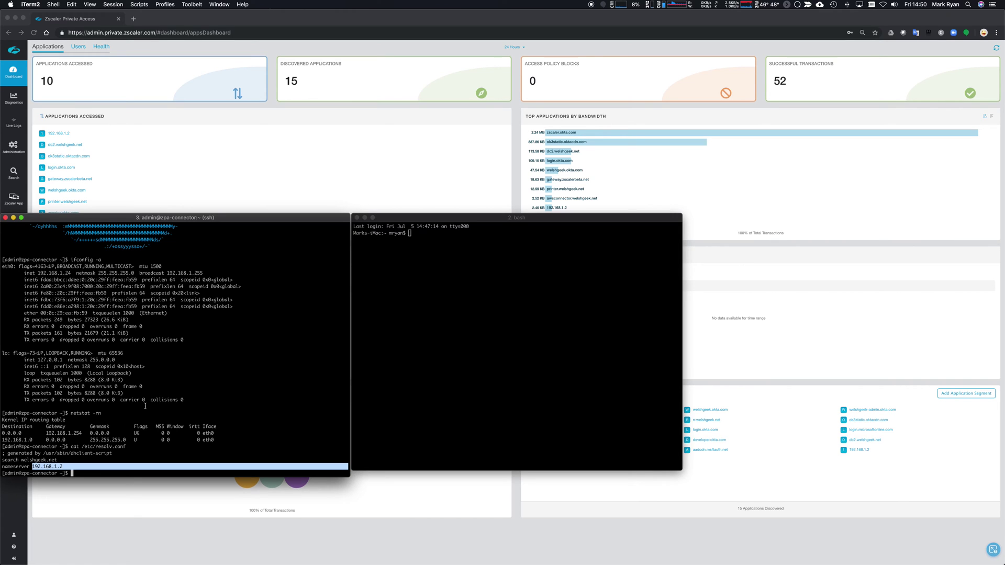
{"action": "type", "text": "dig"}
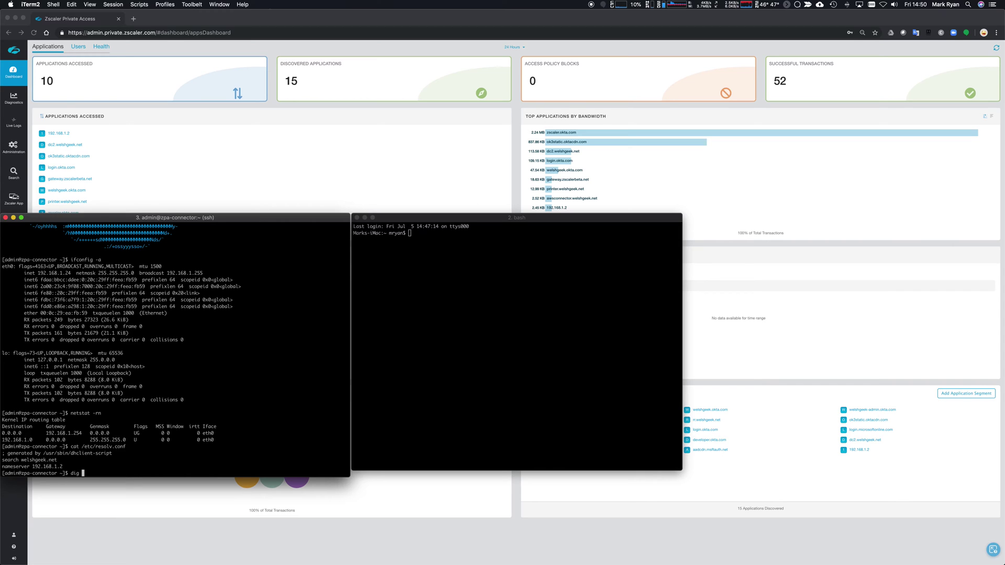
Resolve any.broker.prod.zpath.net and co2br.prod.zpath.net with dig, noting the zapp2br and dub2 aliases.
{"action": "type", "text": "any.broker."}
{"action": "type", "text": "prod.zpath.nt"}
{"action": "type", "text": "t"}
{"action": "key", "text": "Return"}
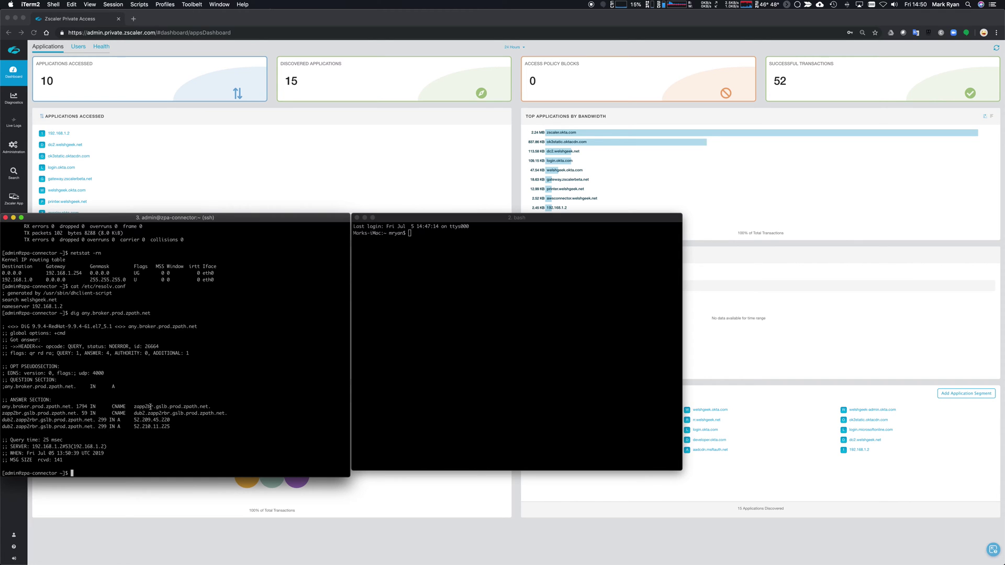
{"action": "left_click_drag", "start_coordinate": [154, 407], "coordinate": [134, 406]}
{"action": "left_click", "coordinate": [219, 452]}
{"action": "type", "text": "dig co2br.prod.zpath.net"}
{"action": "key", "text": "Return"}
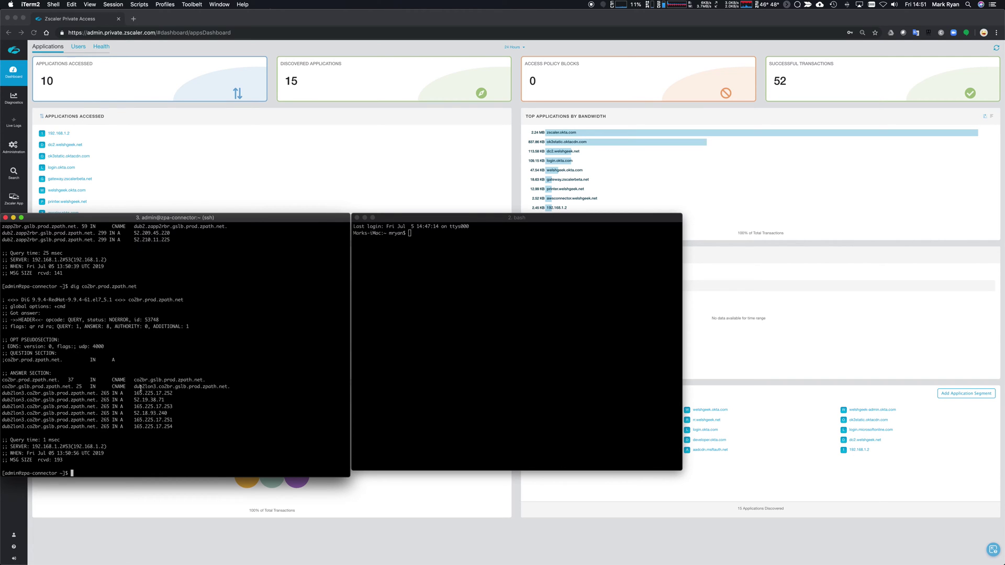
{"action": "left_click_drag", "start_coordinate": [134, 387], "coordinate": [145, 387]}
{"action": "left_click", "coordinate": [248, 436]}
Show the zpa-connector service status with untruncated log lines in a widened terminal.
{"action": "type", "text": "systemctl status zpa-connector"}
{"action": "key", "text": "Return"}
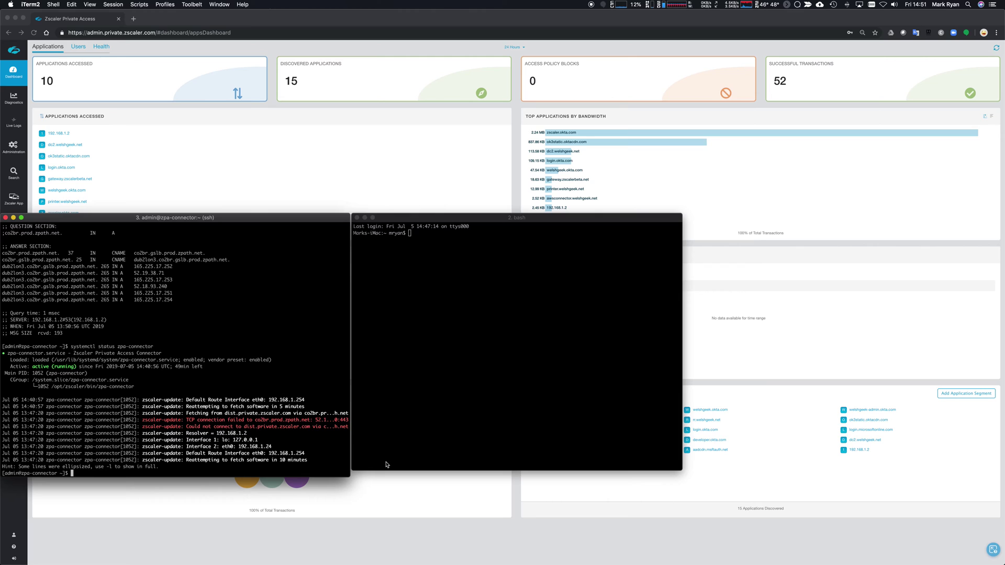
{"action": "key", "text": "Up"}
{"action": "type", "text": "-l"}
{"action": "key", "text": "Return"}
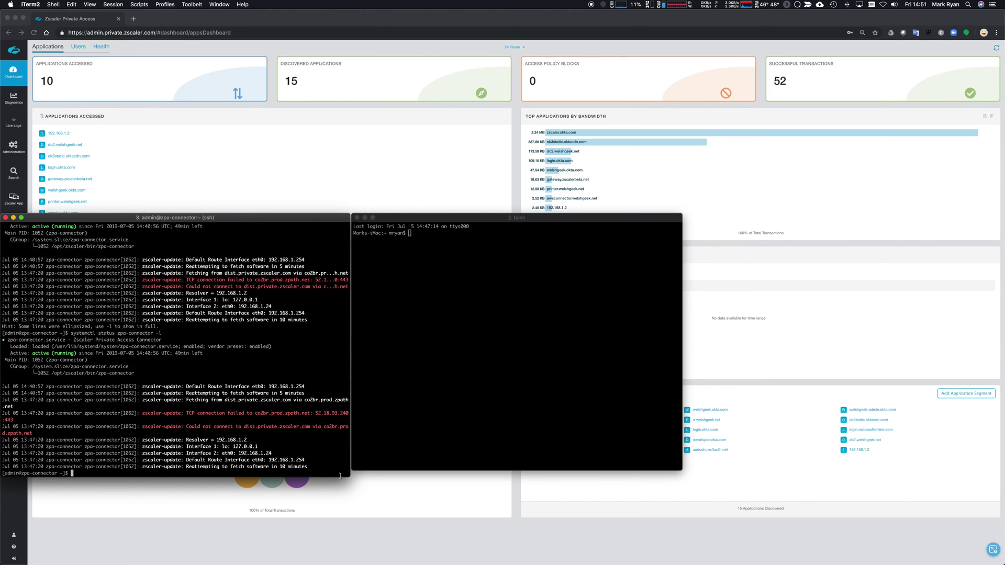
{"action": "left_click_drag", "start_coordinate": [348, 477], "coordinate": [686, 492]}
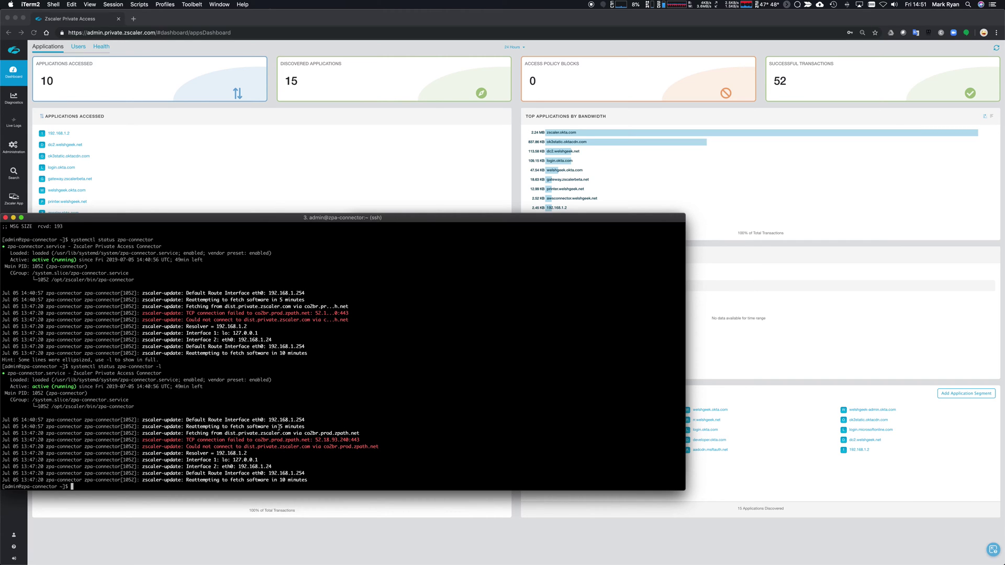
Highlight the failed TCP connection to co2br.prod.zpath.net at 52.18.93.240:443.
{"action": "left_click_drag", "start_coordinate": [187, 440], "coordinate": [524, 441]}
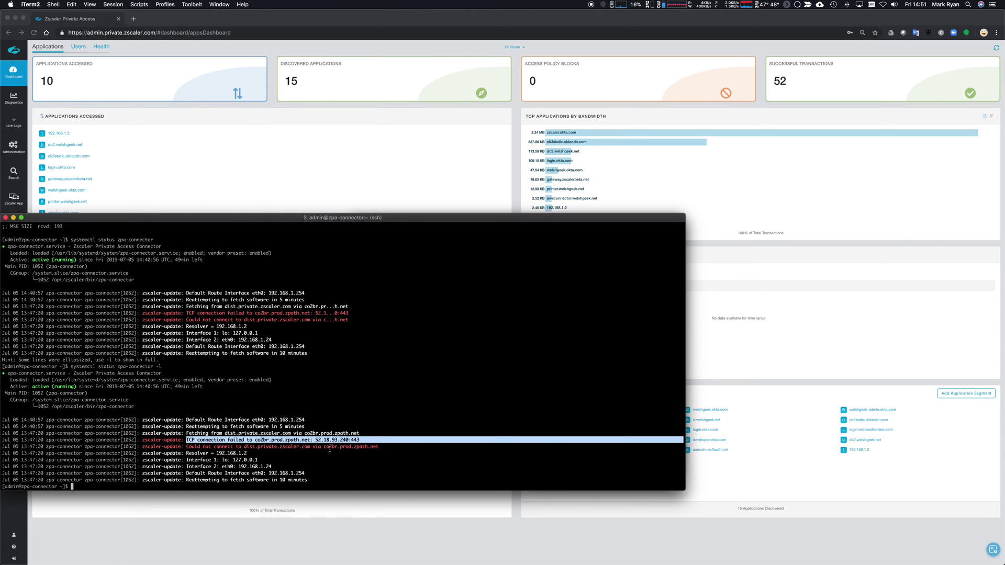
{"action": "left_click_drag", "start_coordinate": [386, 449], "coordinate": [5, 440]}
{"action": "left_click", "coordinate": [373, 480]}
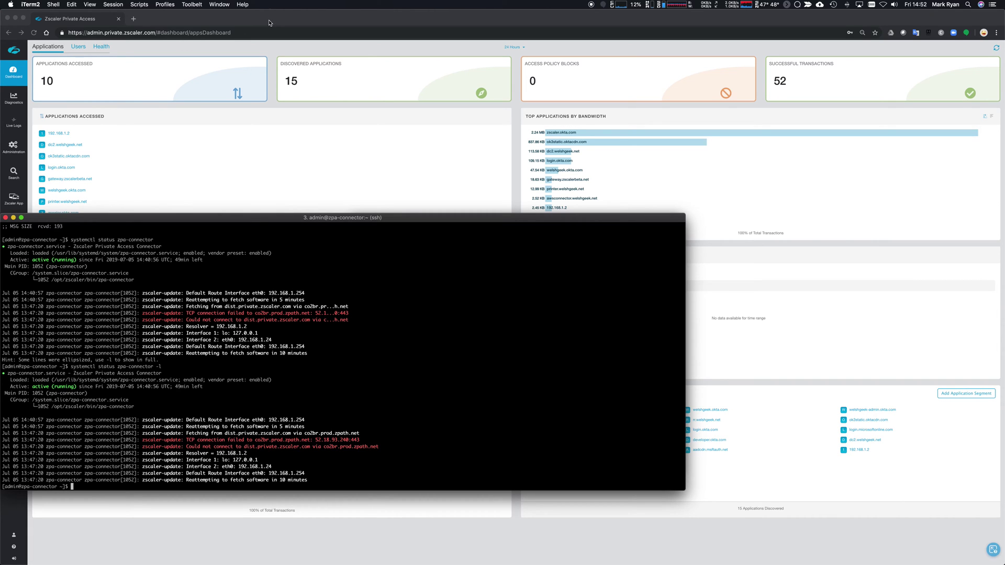
From Administration > Connectors, add a connector using a new provisioning key.
{"action": "left_click", "coordinate": [13, 147]}
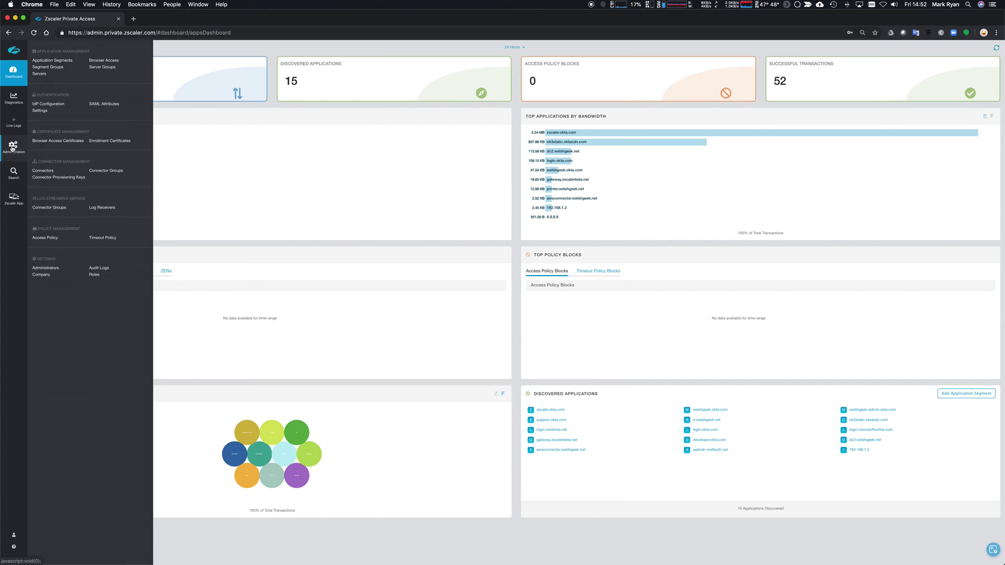
{"action": "left_click", "coordinate": [43, 171]}
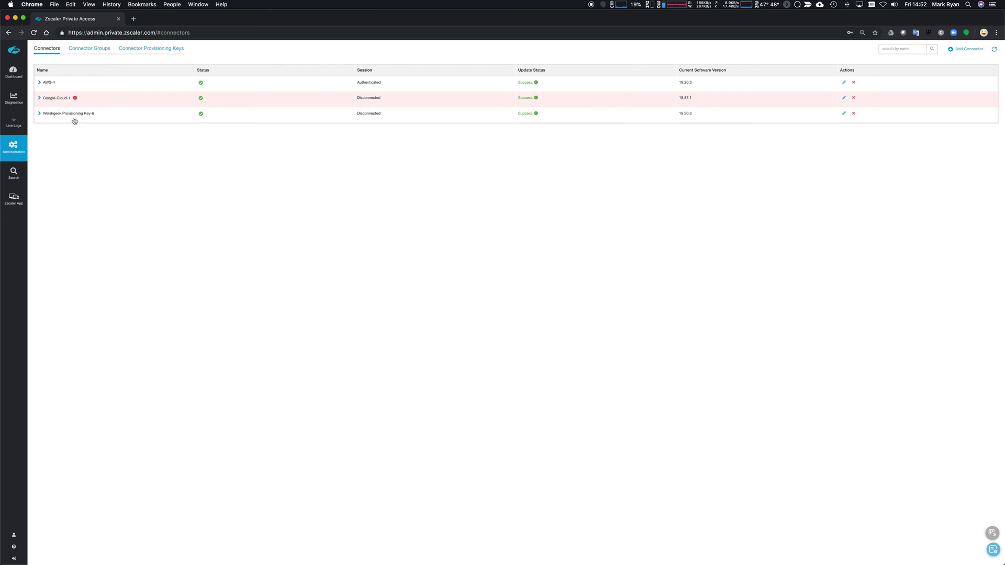
{"action": "left_click", "coordinate": [965, 48]}
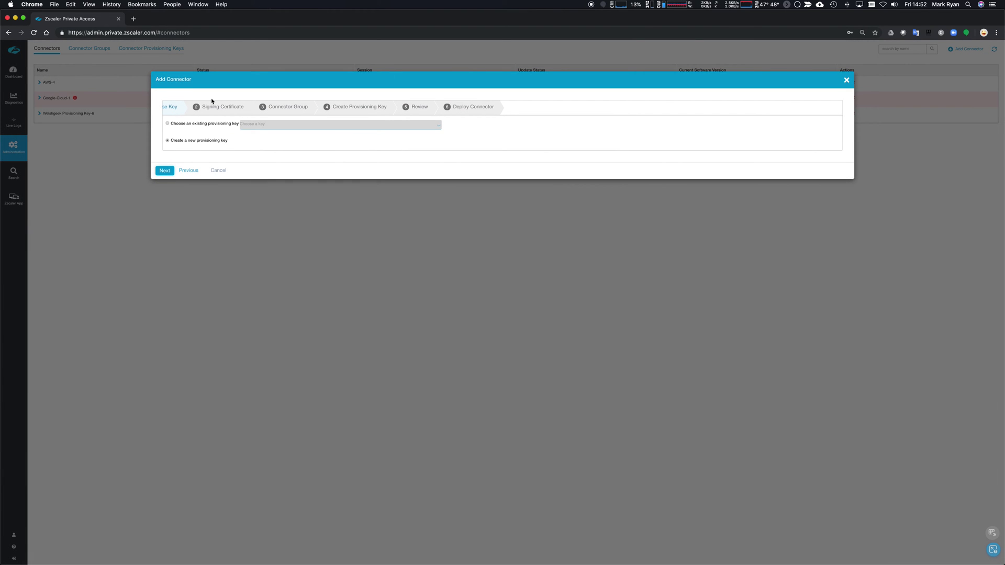
{"action": "left_click", "coordinate": [167, 124]}
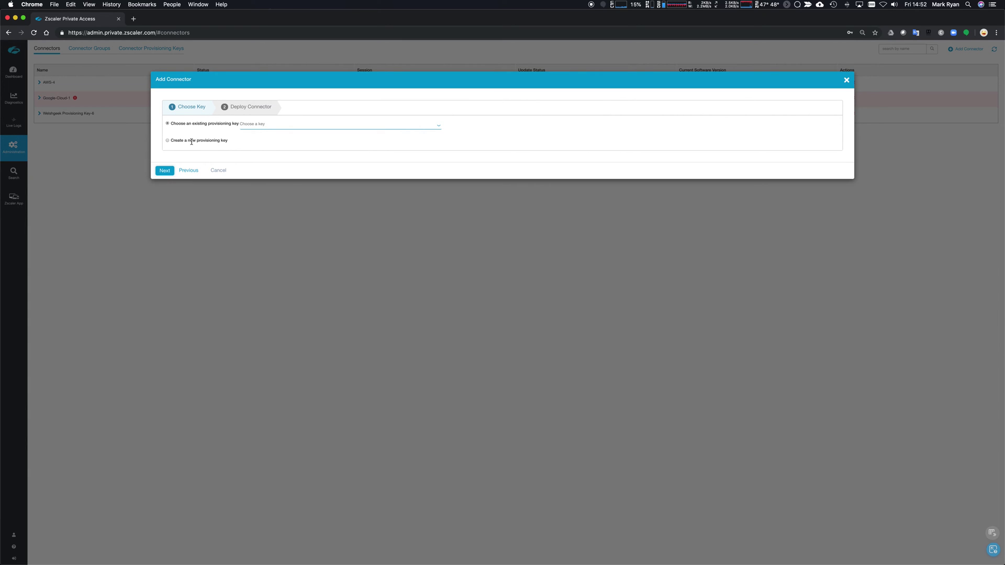
{"action": "left_click", "coordinate": [167, 140]}
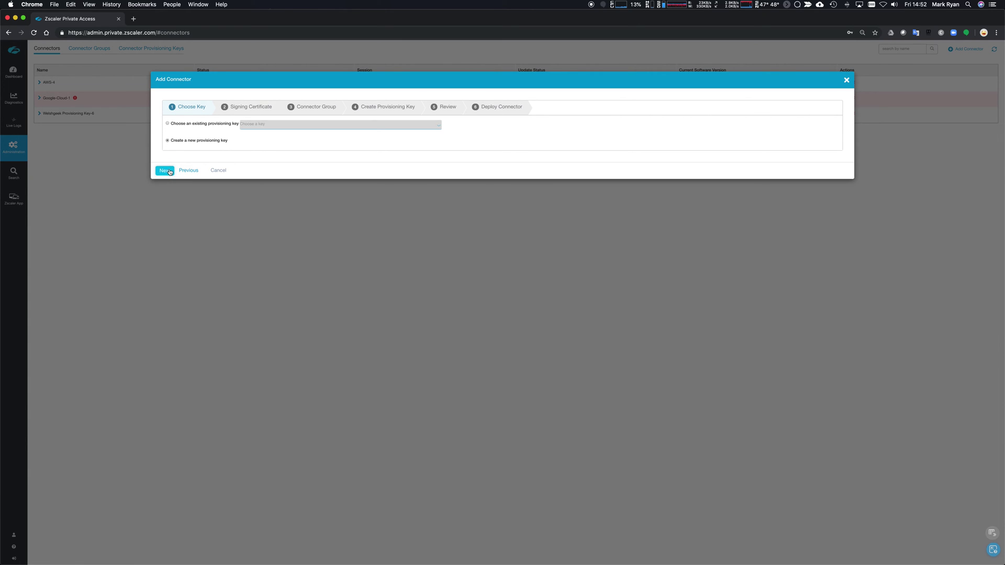
{"action": "left_click", "coordinate": [165, 170]}
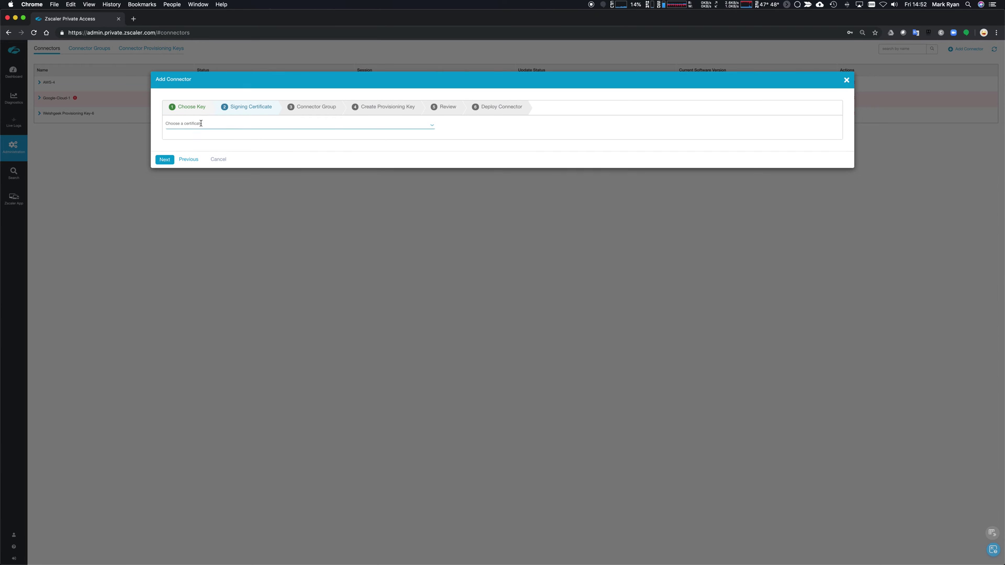
Choose Welshgeek Intermediate Server as the signing certificate and continue to the connector group.
{"action": "left_click", "coordinate": [201, 123]}
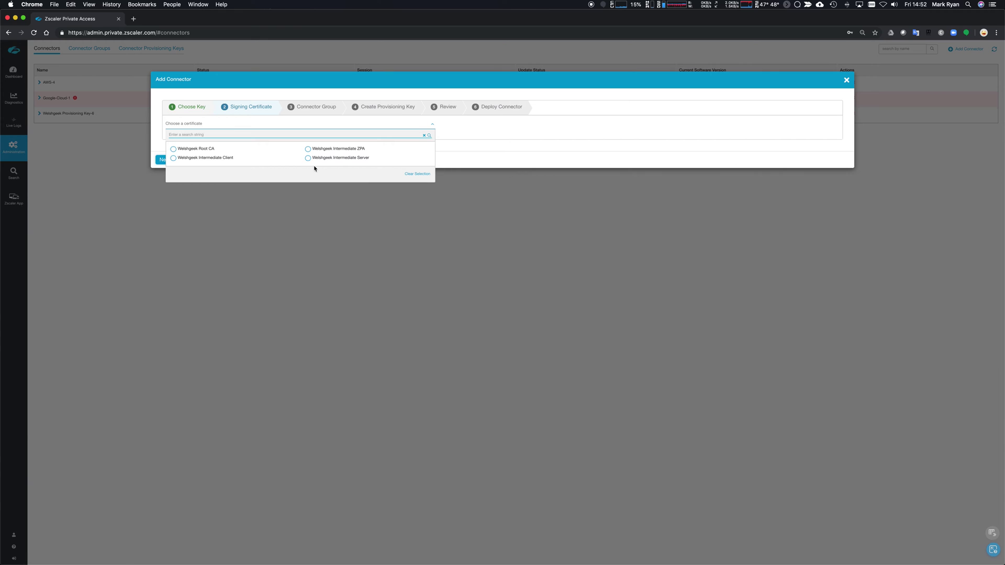
{"action": "left_click", "coordinate": [309, 150]}
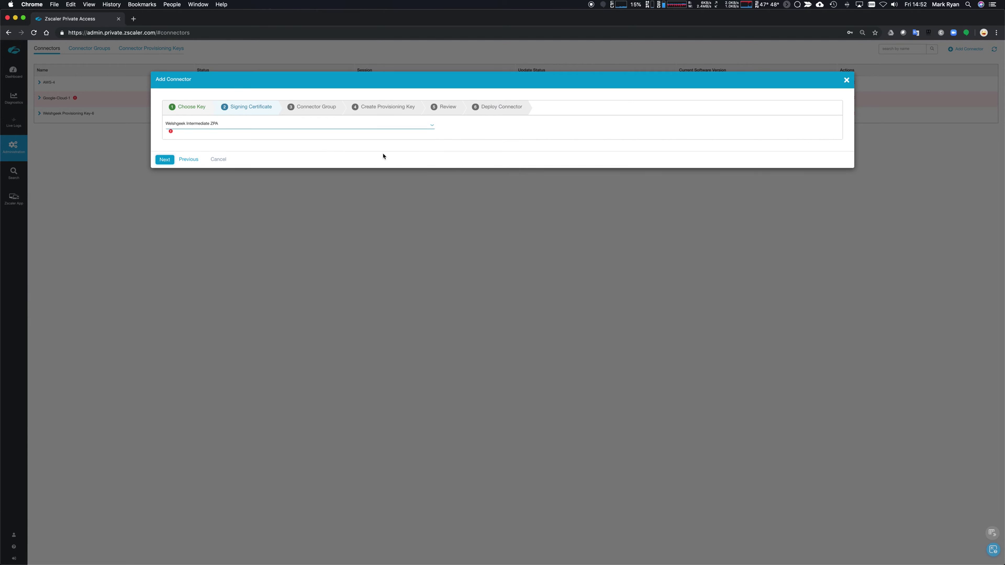
{"action": "left_click", "coordinate": [405, 125]}
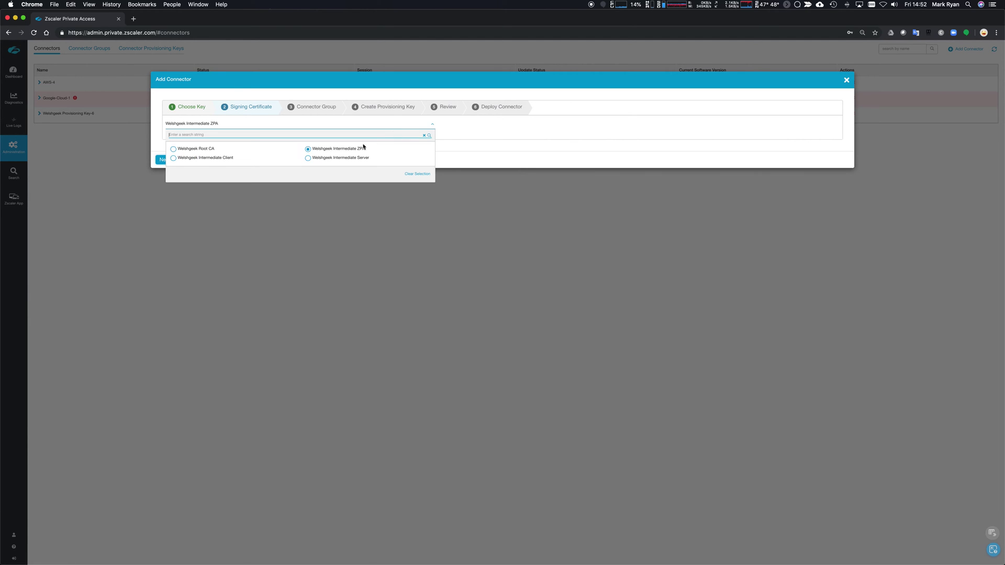
{"action": "left_click", "coordinate": [310, 159]}
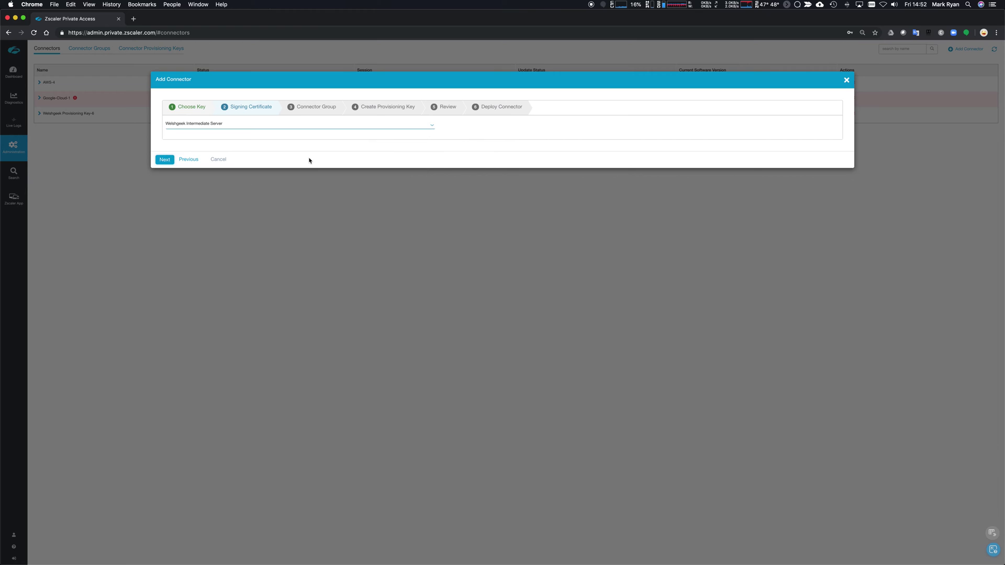
{"action": "left_click", "coordinate": [166, 161]}
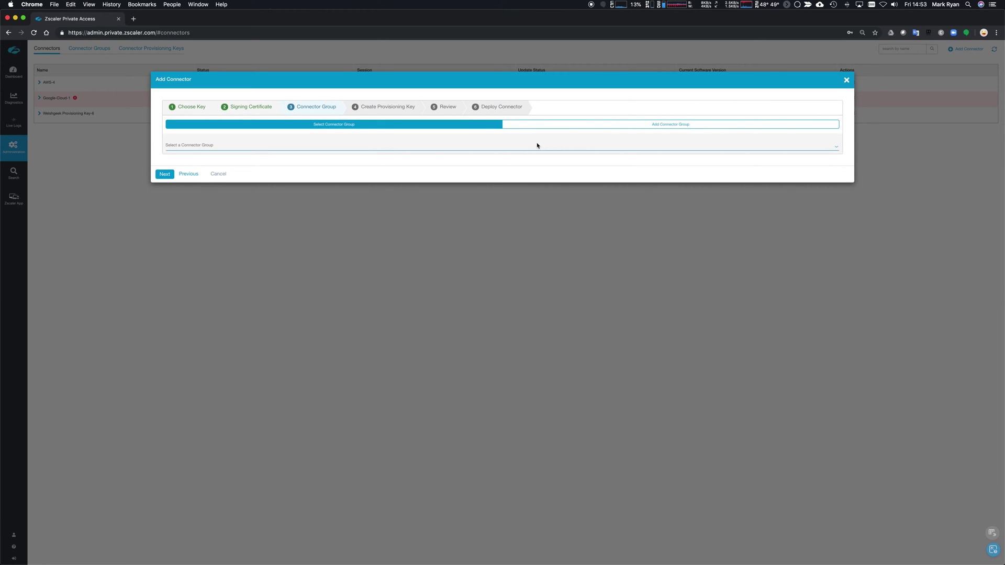
Create a connector group named London, description London, located in London, United Kingdom.
{"action": "left_click", "coordinate": [578, 126]}
{"action": "left_click", "coordinate": [348, 150]}
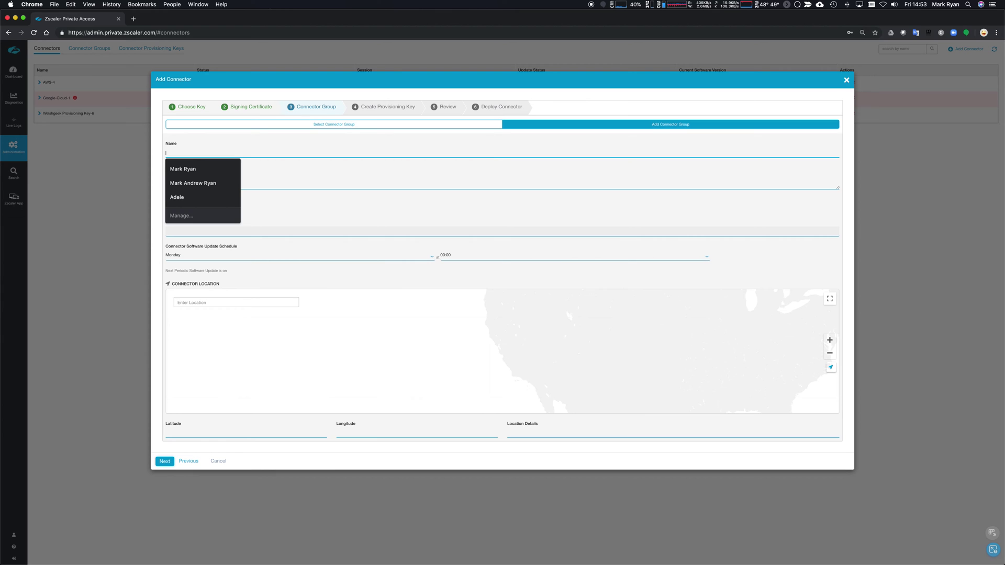
{"action": "type", "text": "London"}
{"action": "key", "text": "Tab"}
{"action": "type", "text": "London"}
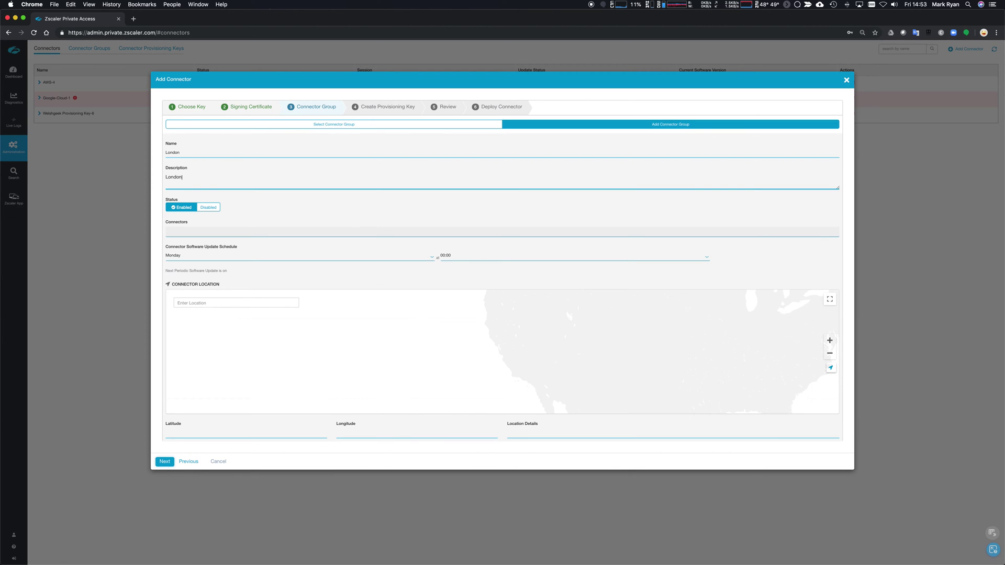
{"action": "left_click", "coordinate": [253, 302]}
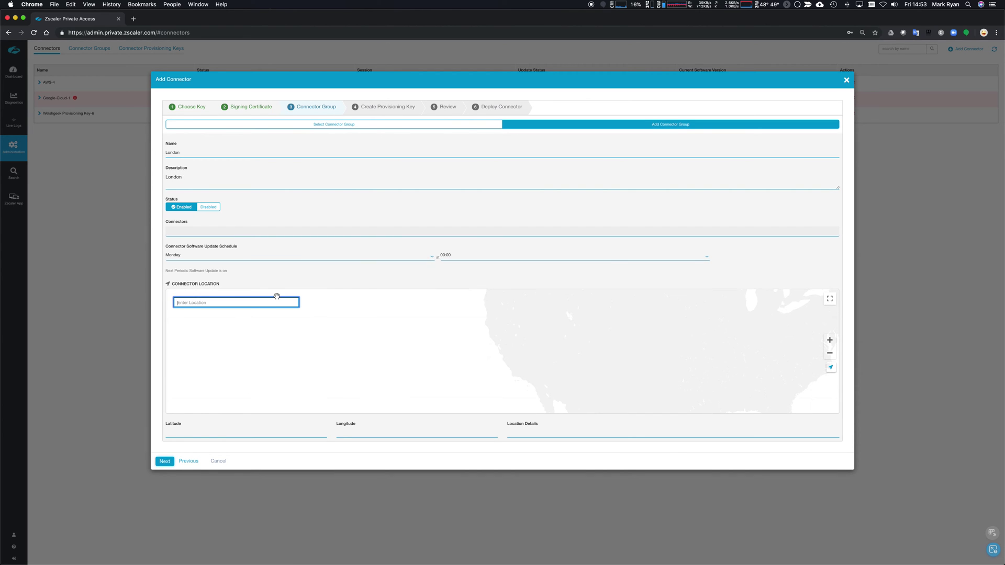
{"action": "type", "text": "London"}
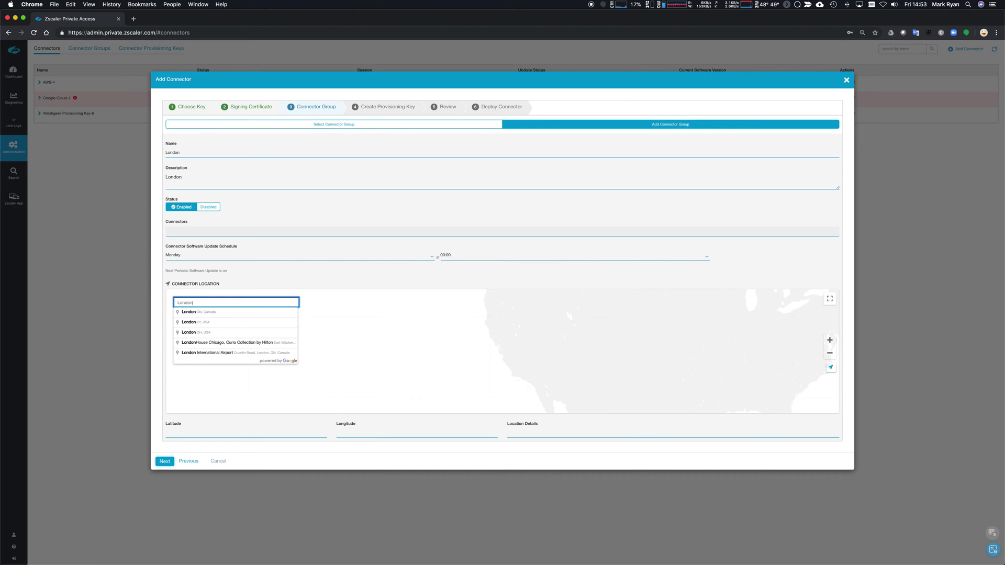
{"action": "type", "text": ", un"}
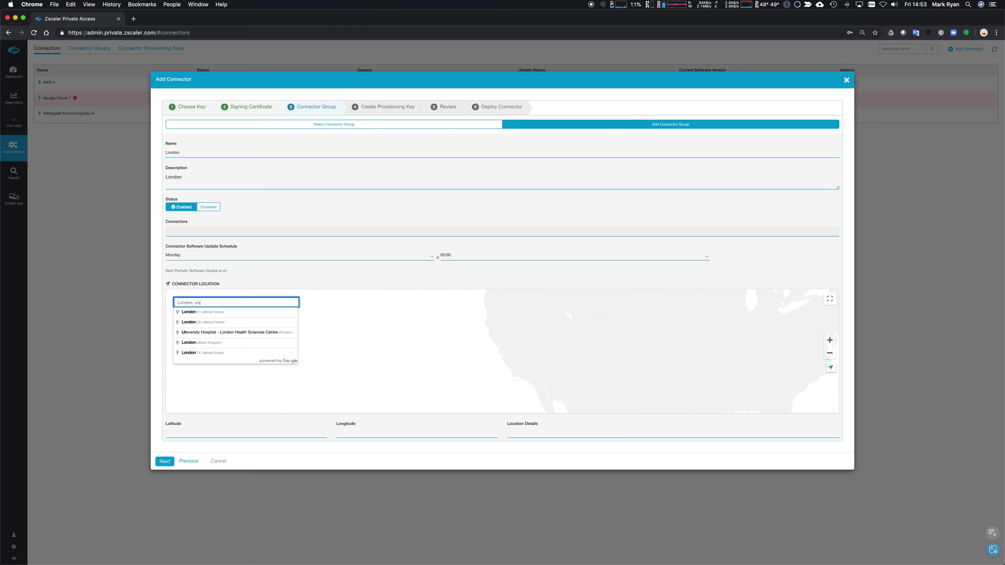
{"action": "left_click", "coordinate": [230, 342]}
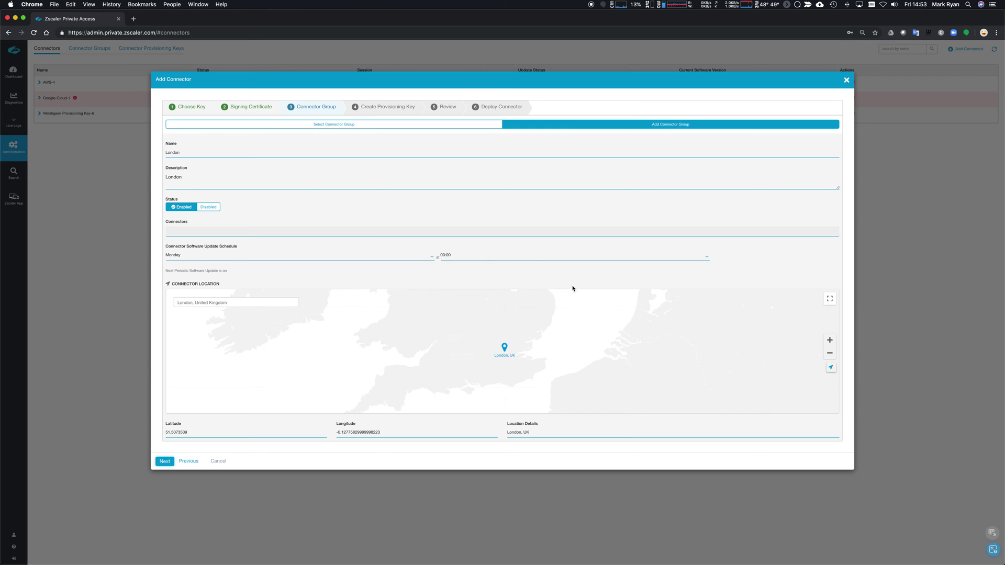
{"action": "left_click", "coordinate": [165, 462]}
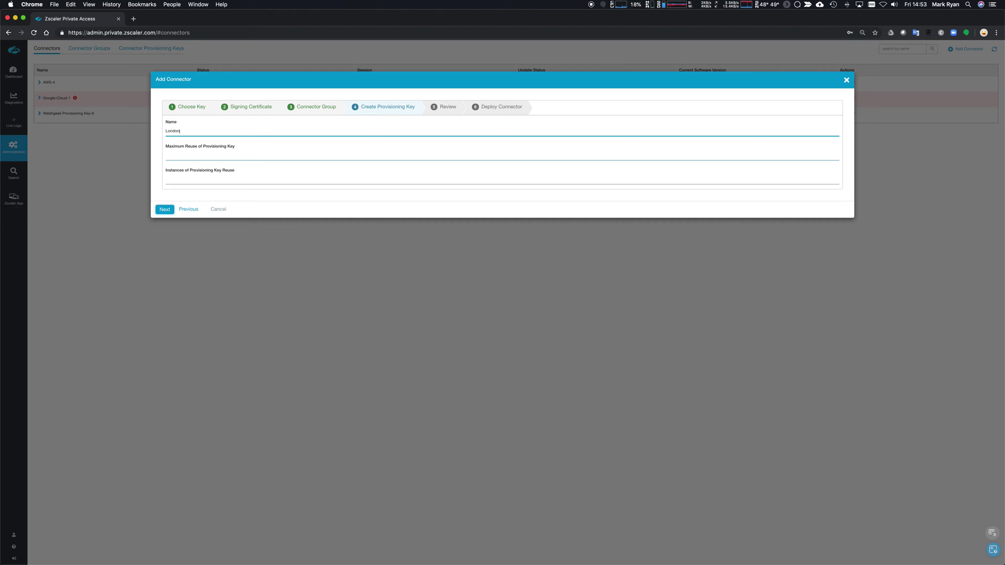
Save a provisioning key named London with maximum reuse 100 and copy the generated key.
{"action": "type", "text": "London"}
{"action": "key", "text": "Tab"}
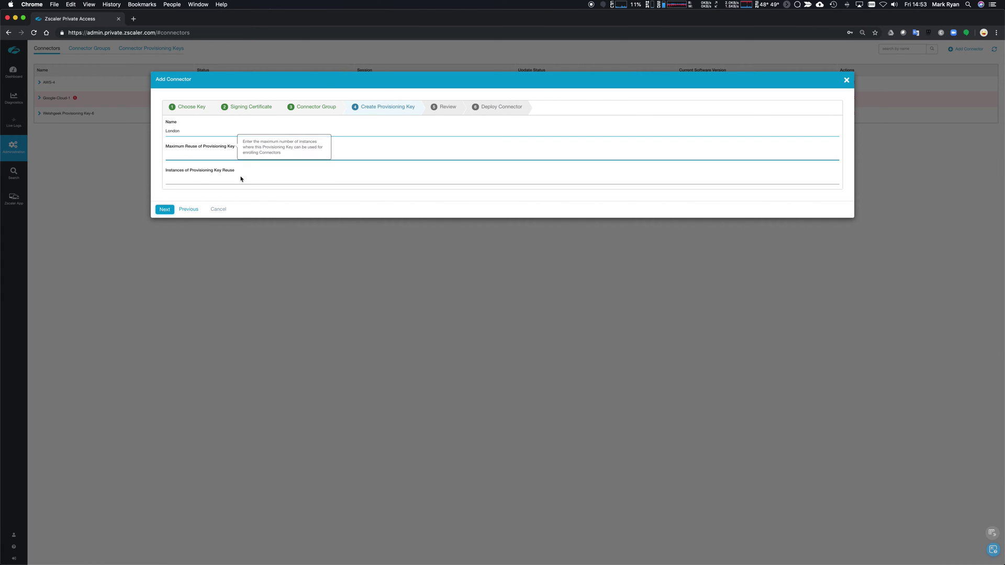
{"action": "type", "text": "100"}
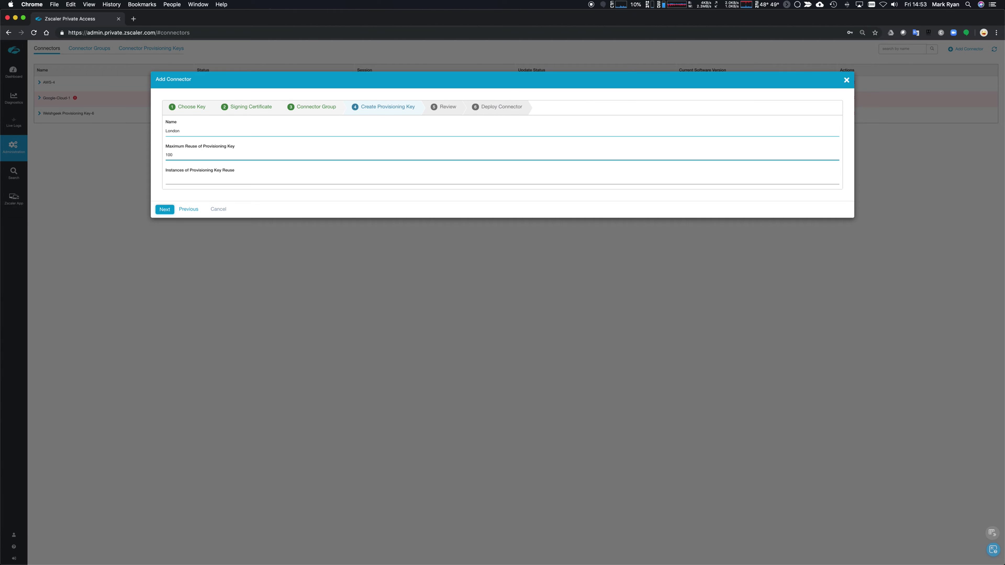
{"action": "left_click", "coordinate": [168, 212]}
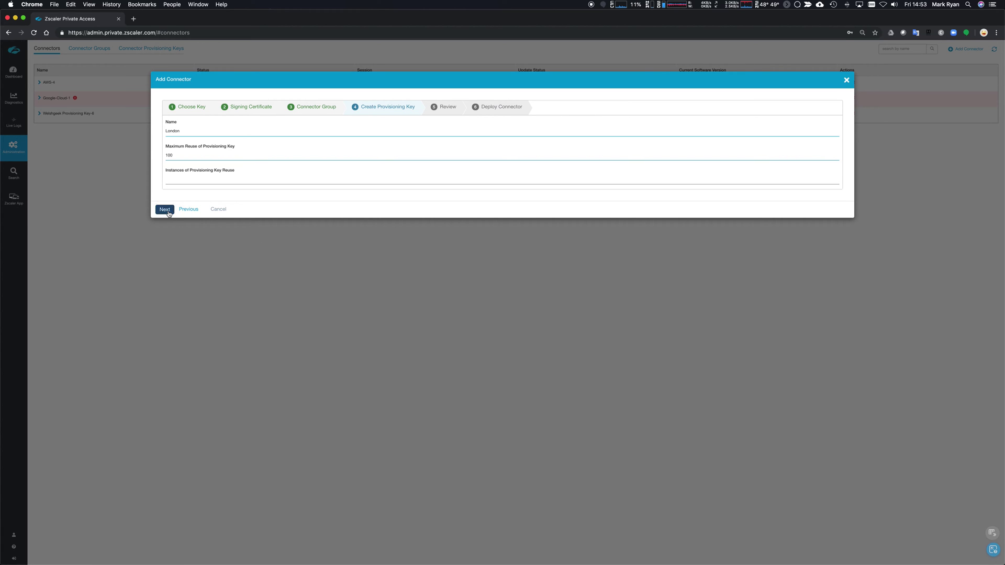
{"action": "left_click", "coordinate": [166, 201]}
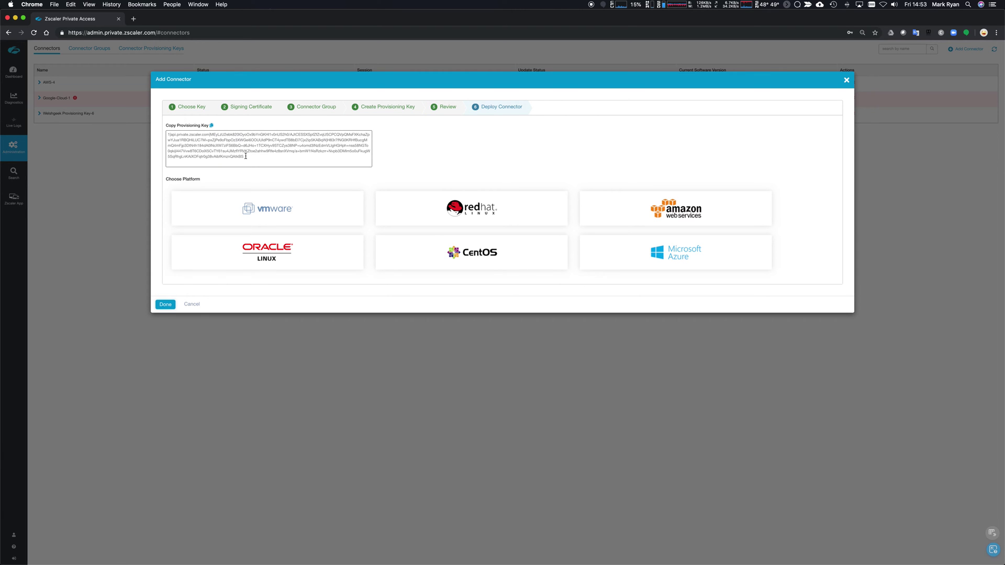
{"action": "left_click_drag", "start_coordinate": [245, 156], "coordinate": [166, 135]}
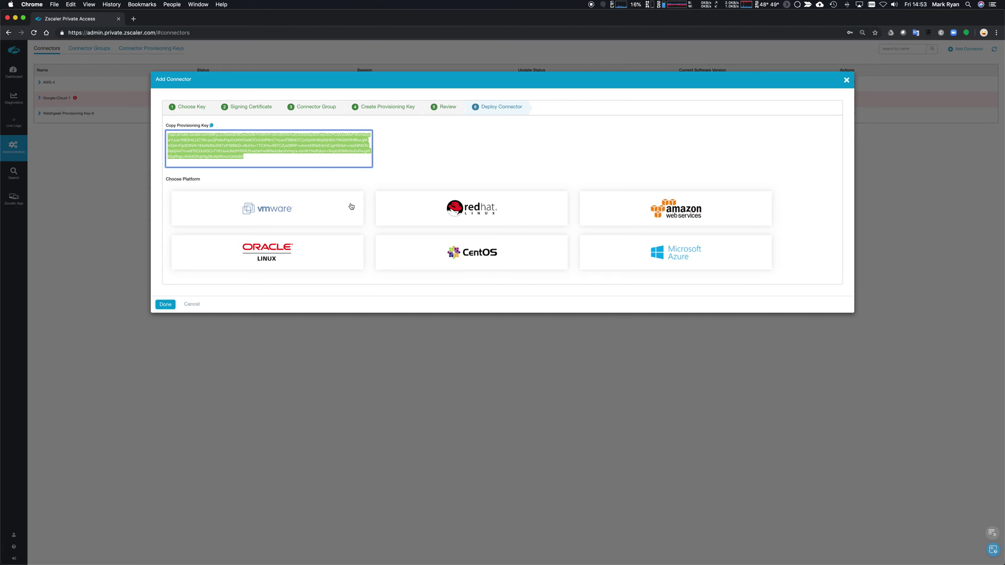
{"action": "left_click", "coordinate": [166, 304]}
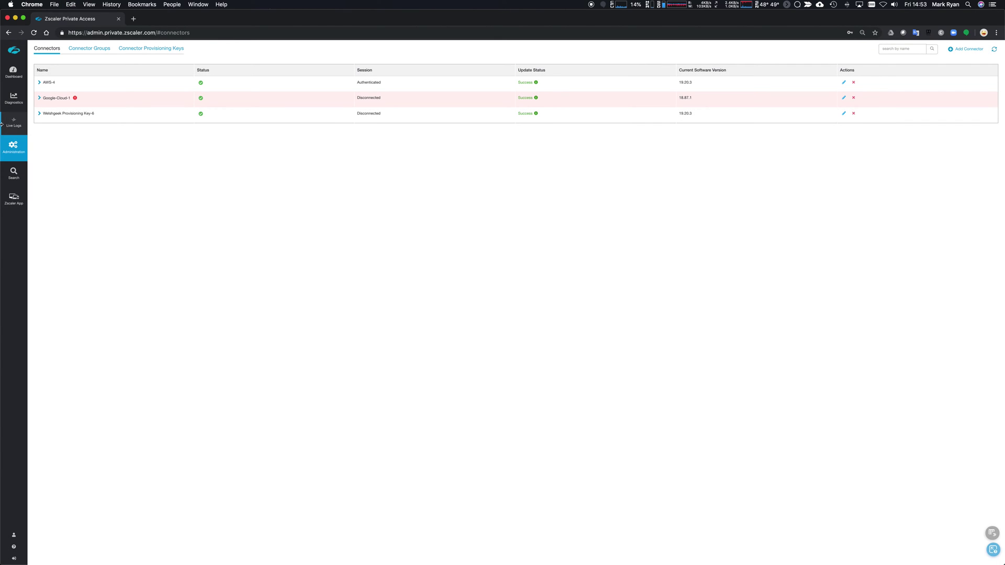
Check the London key's signing certificate, then view Administration > Enrollment Certificates.
{"action": "left_click", "coordinate": [147, 48]}
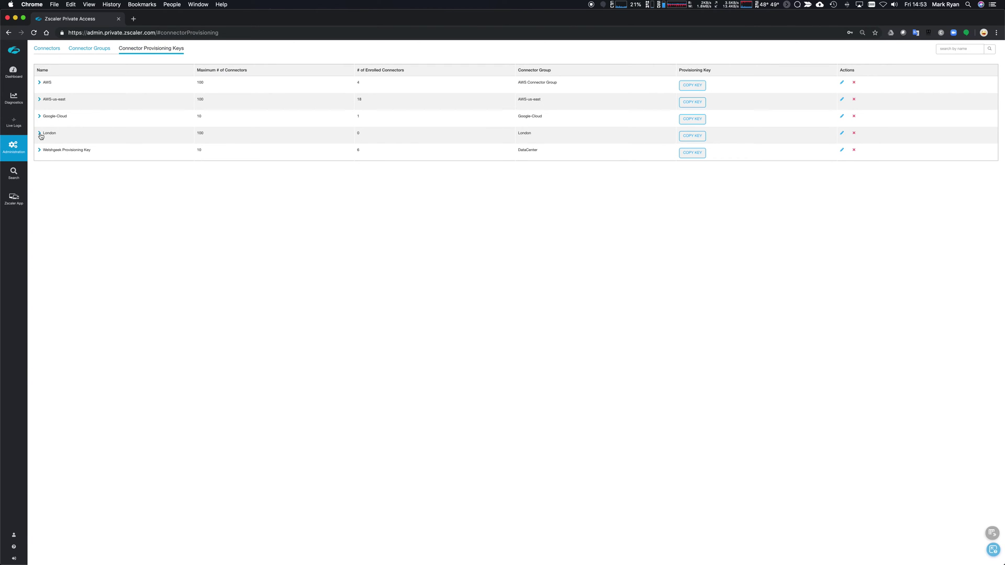
{"action": "left_click", "coordinate": [41, 135]}
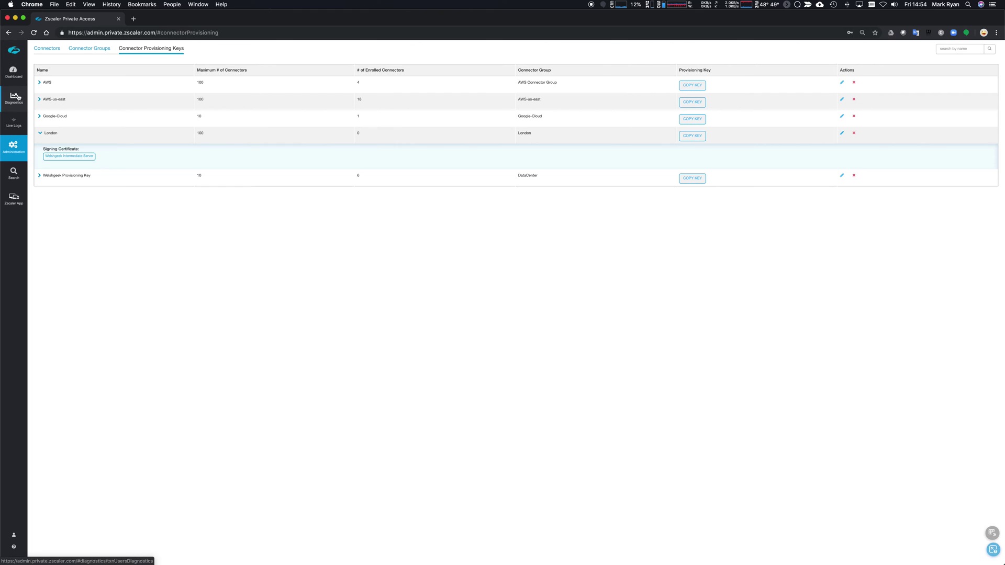
{"action": "mouse_move", "coordinate": [16, 160]}
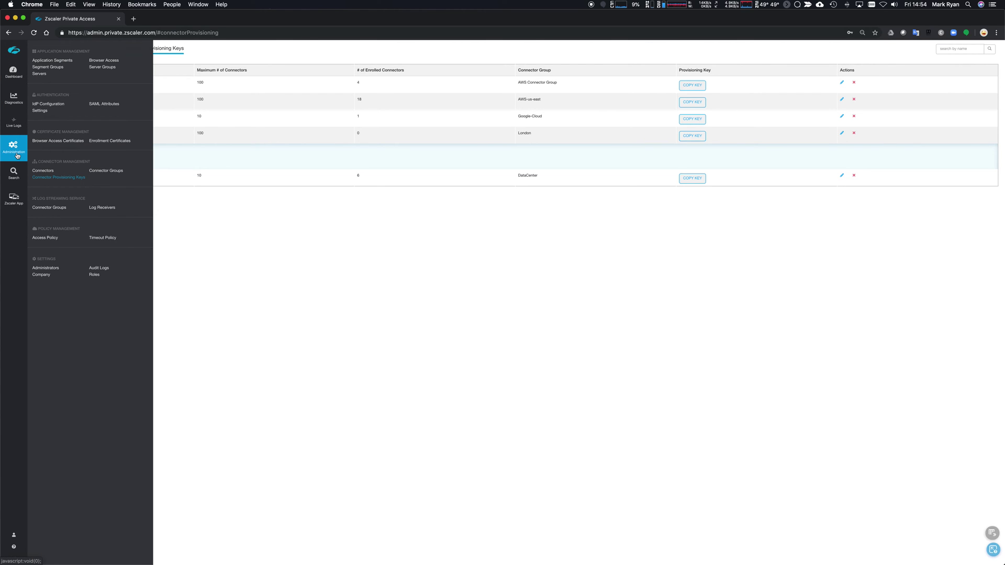
{"action": "left_click", "coordinate": [107, 141]}
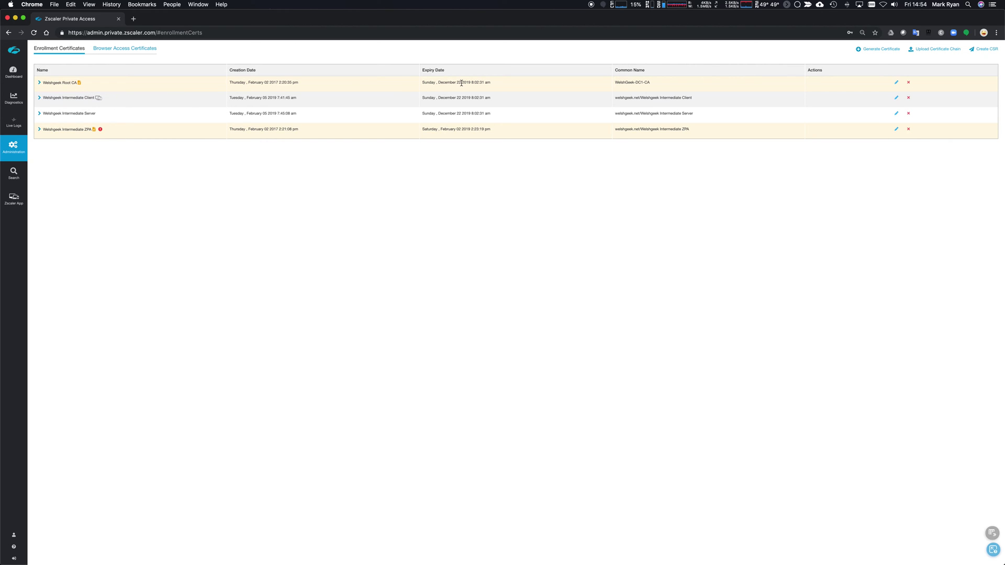
{"action": "mouse_move", "coordinate": [79, 85]}
{"action": "left_click", "coordinate": [41, 115]}
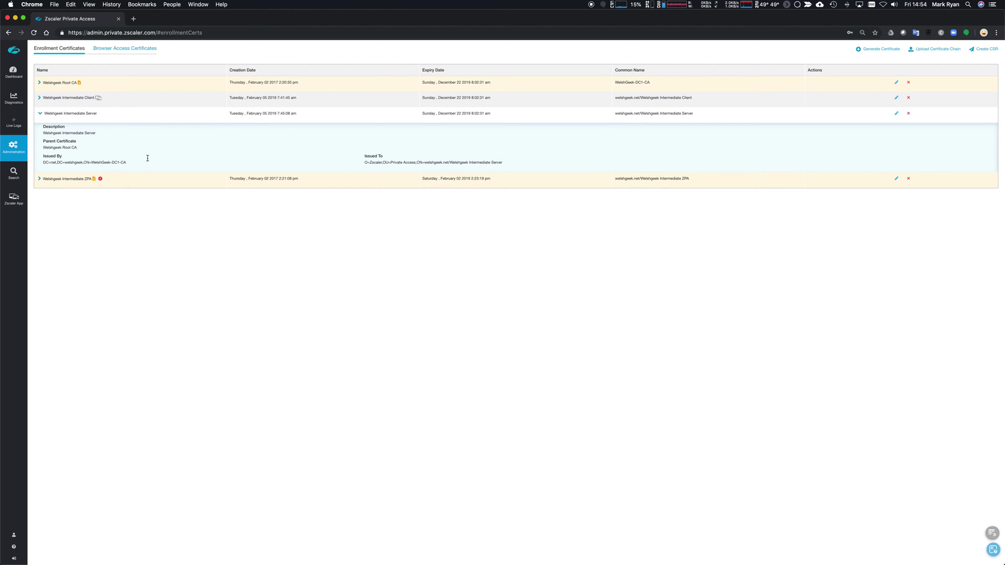
{"action": "left_click", "coordinate": [40, 98]}
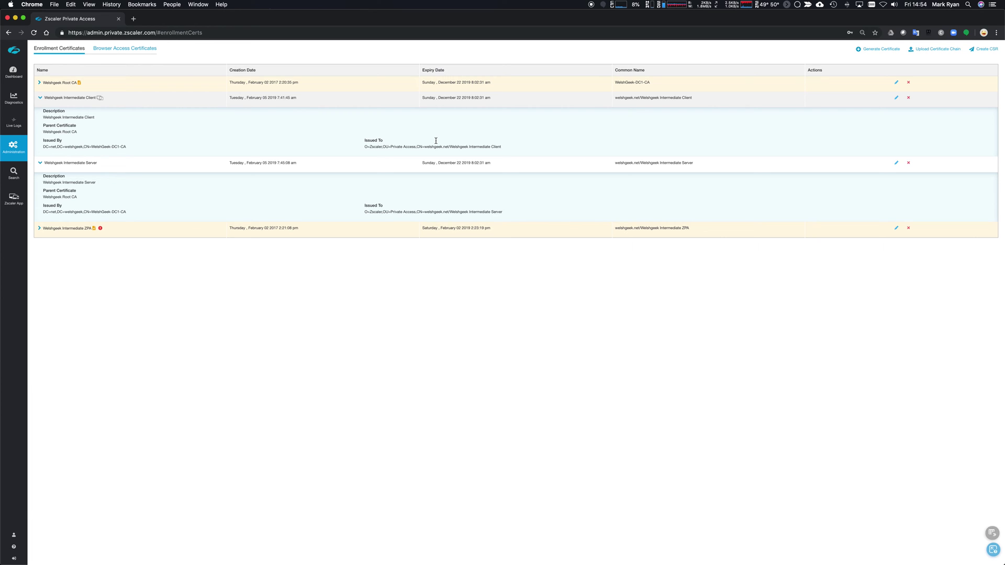
{"action": "left_click", "coordinate": [40, 98]}
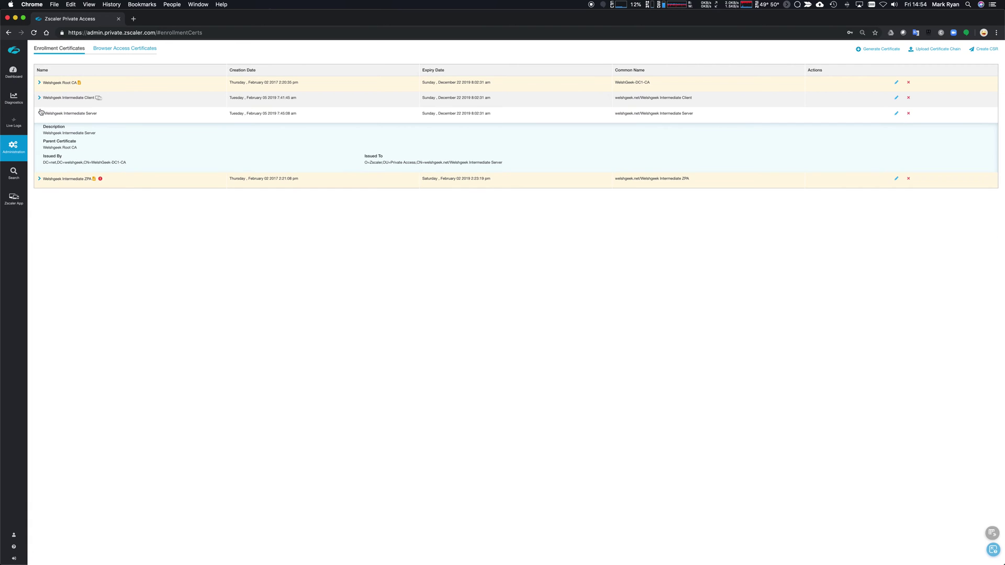
{"action": "left_click", "coordinate": [40, 113]}
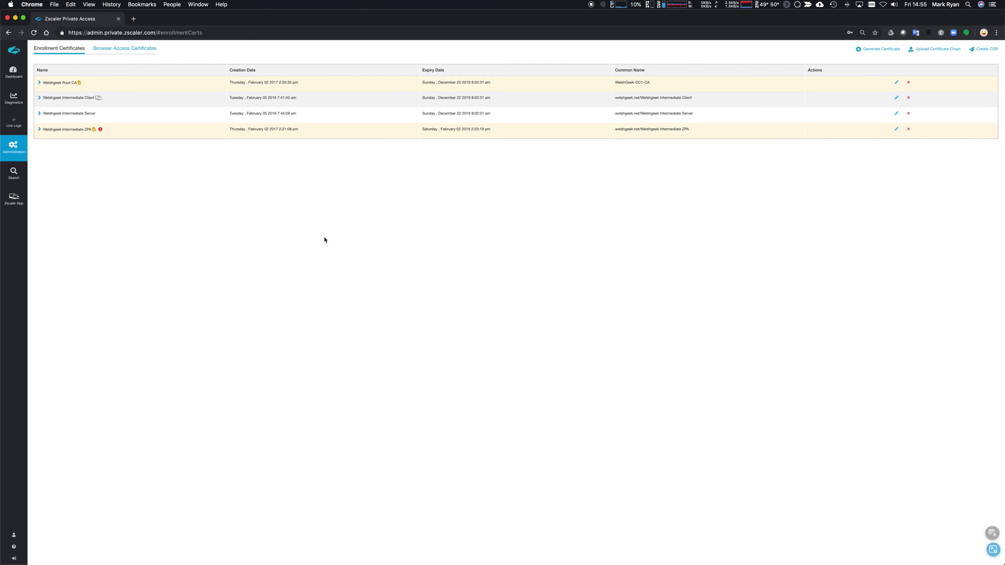
In the terminal, list /opt/zscaler/var/ on the connector.
{"action": "key", "text": "super+Tab"}
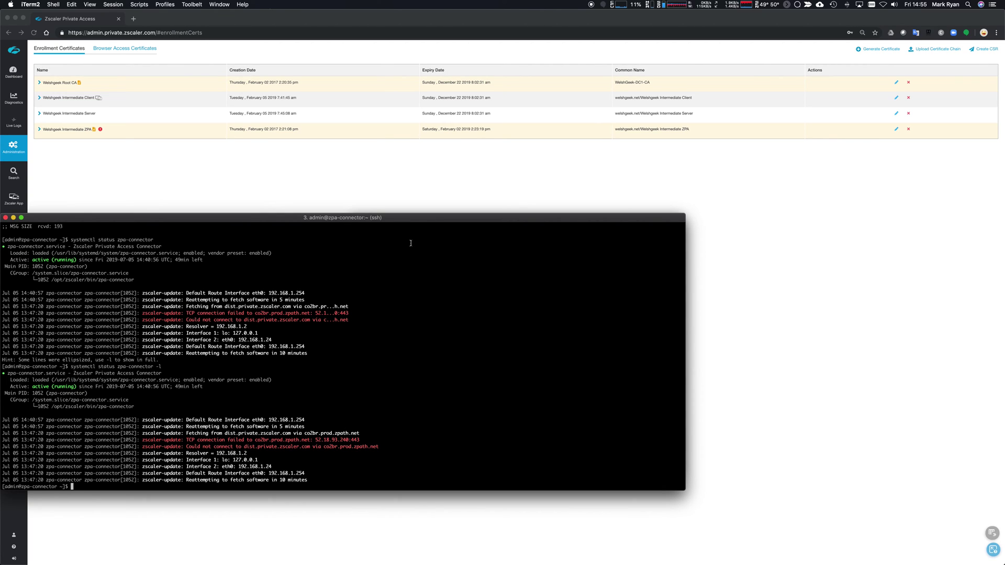
{"action": "type", "text": "ls /v"}
{"action": "key", "text": "BackSpace"}
{"action": "type", "text": "opt/zscaler/c"}
{"action": "key", "text": "BackSpace"}
{"action": "type", "text": "var/"}
{"action": "key", "text": "Return"}
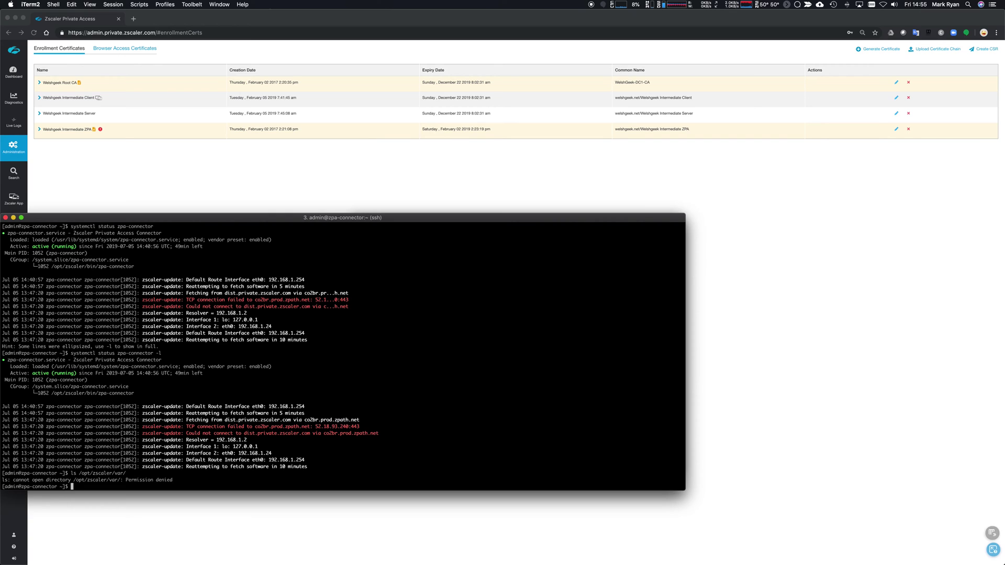
Try saving /opt/zscaler/var/provision_key in vi; the write is refused, so quit without saving.
{"action": "type", "text": "vi /op"}
{"action": "type", "text": "t/"}
{"action": "type", "text": "zscaler/v"}
{"action": "type", "text": "ar/pro"}
{"action": "type", "text": "visioning"}
{"action": "key", "text": "BackSpace"}
{"action": "key", "text": "BackSpace"}
{"action": "key", "text": "BackSpace"}
{"action": "type", "text": "_key"}
{"action": "key", "text": "Return"}
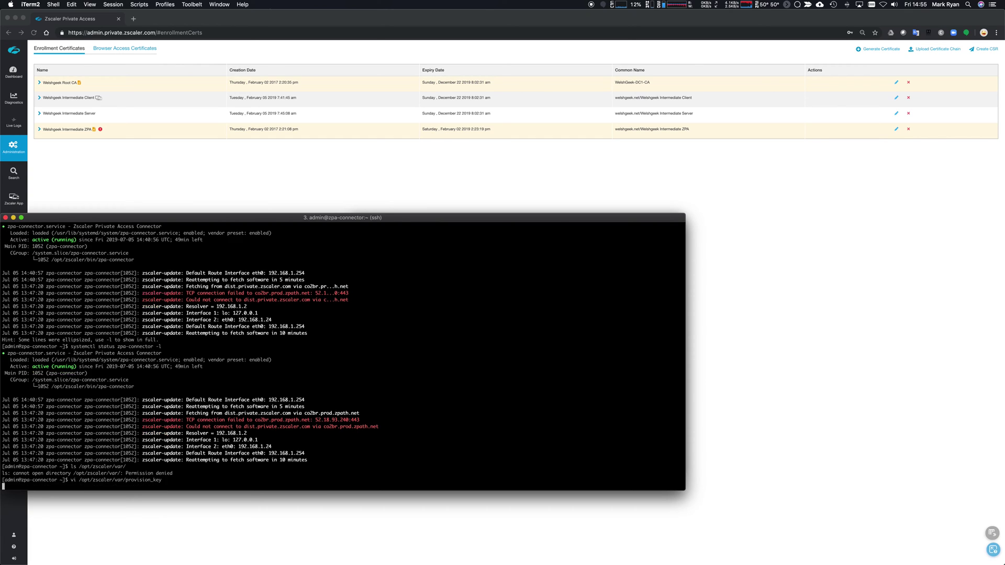
{"action": "key", "text": "i"}
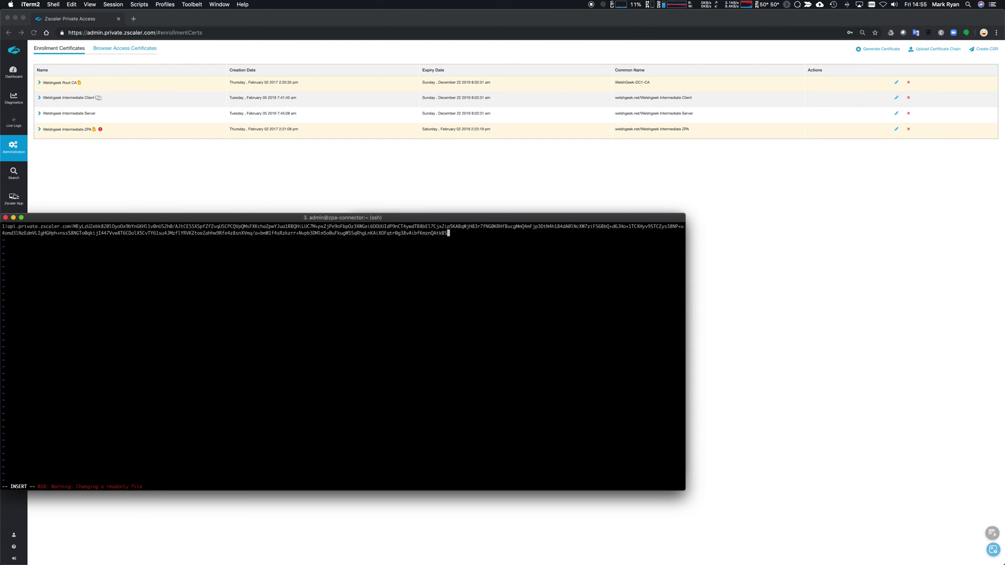
{"action": "key", "text": "Escape"}
{"action": "type", "text": ":wq!"}
{"action": "key", "text": "Return"}
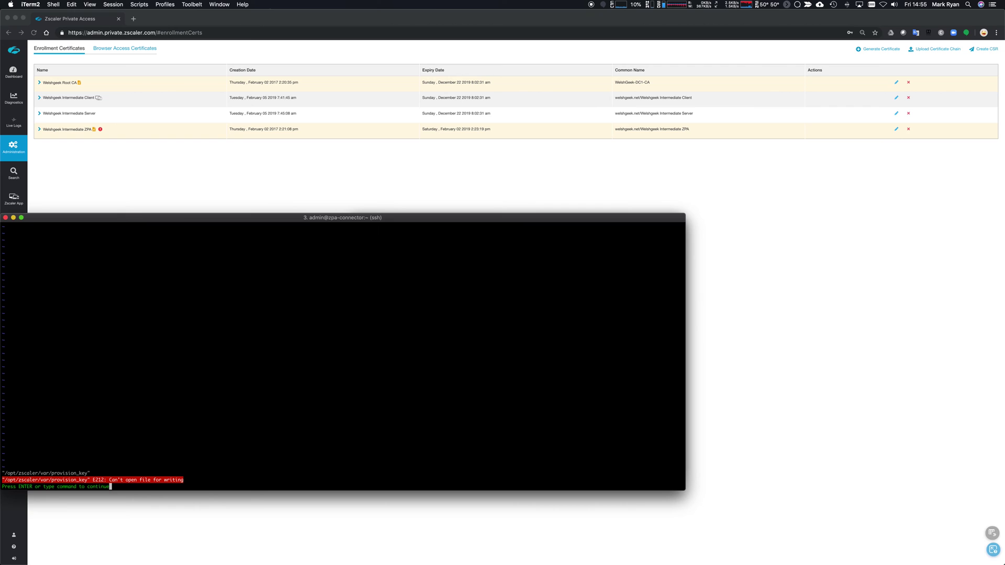
{"action": "key", "text": "Return"}
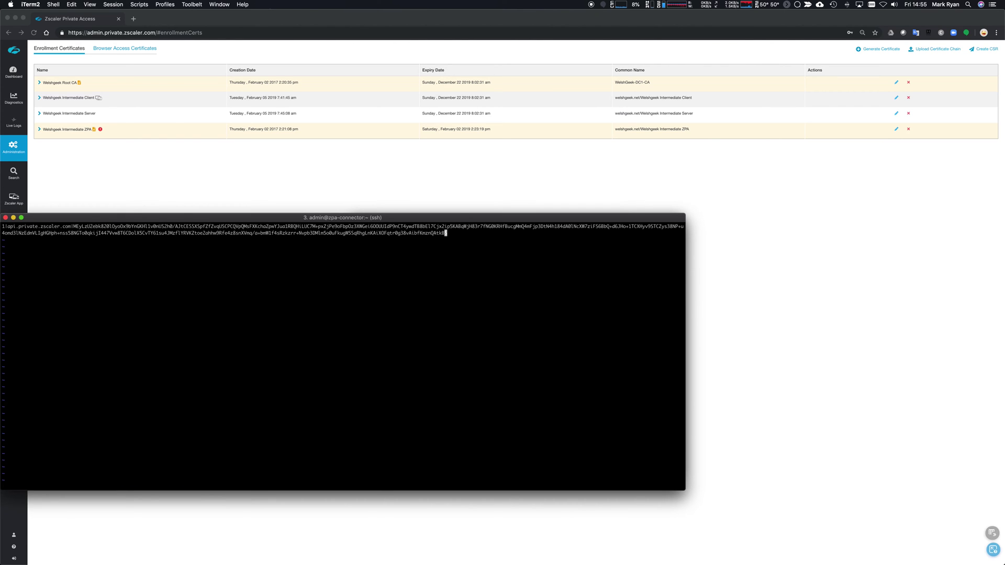
{"action": "type", "text": ":q!"}
{"action": "key", "text": "Return"}
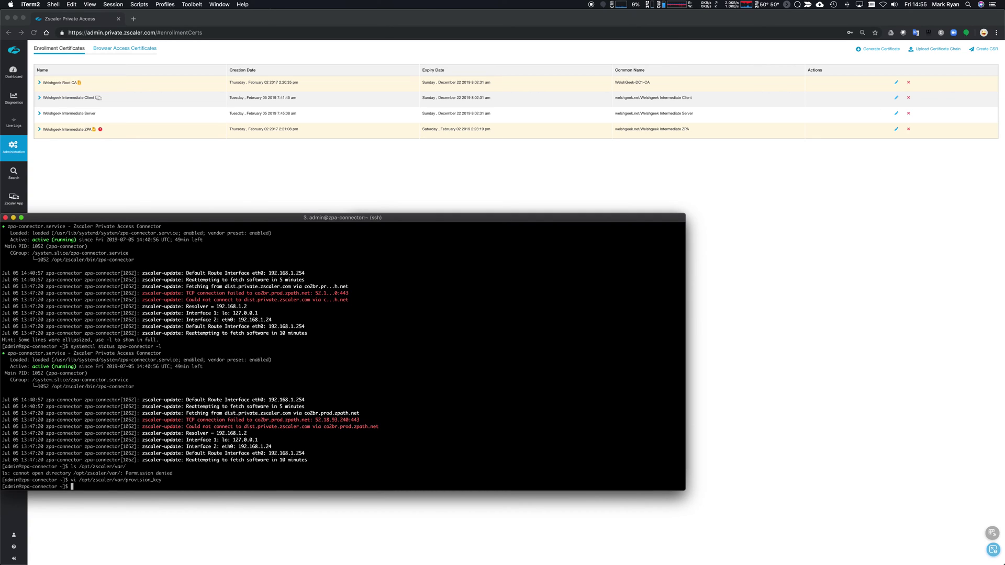
Enter the command sudo vi /etc/zscaler/var/provision_key.
{"action": "type", "text": "sudo vi /etc/zscaler/var/provision_key"}
Paste the provisioning key into /etc/zscaler/var/provision_key with sudo vi; saving fails with E212.
{"action": "key", "text": "Return"}
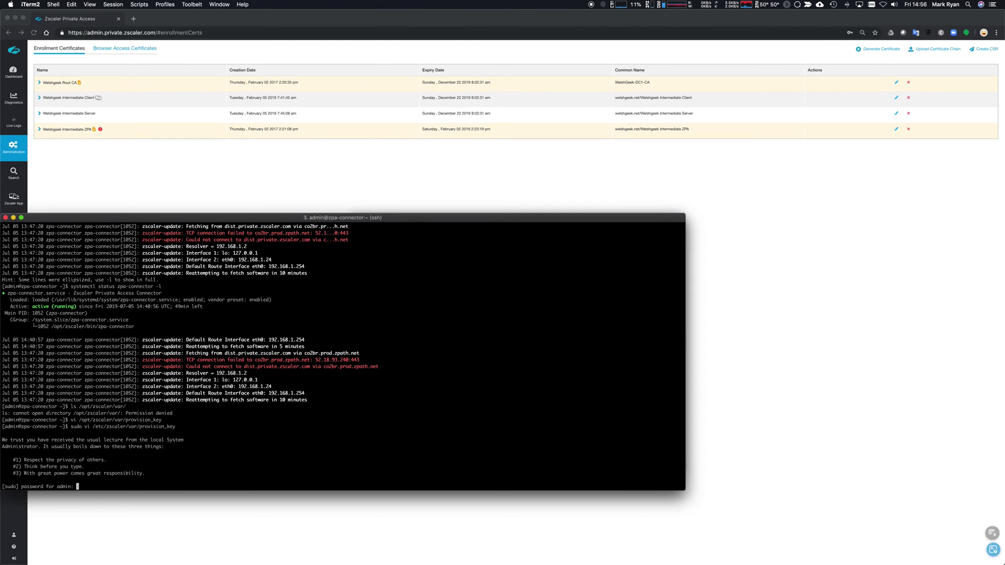
{"action": "key", "text": "Return"}
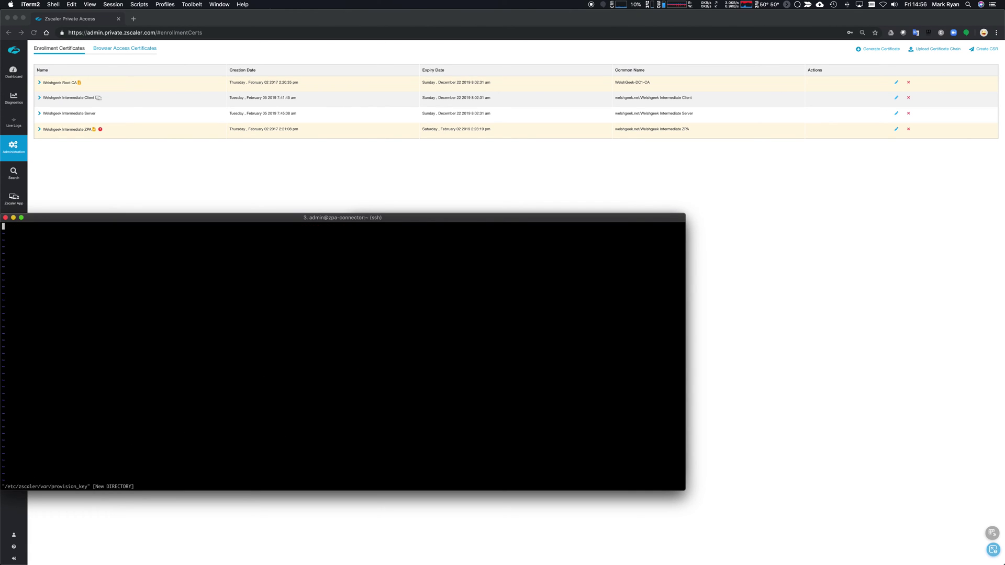
{"action": "key", "text": "i"}
{"action": "key", "text": "super+v"}
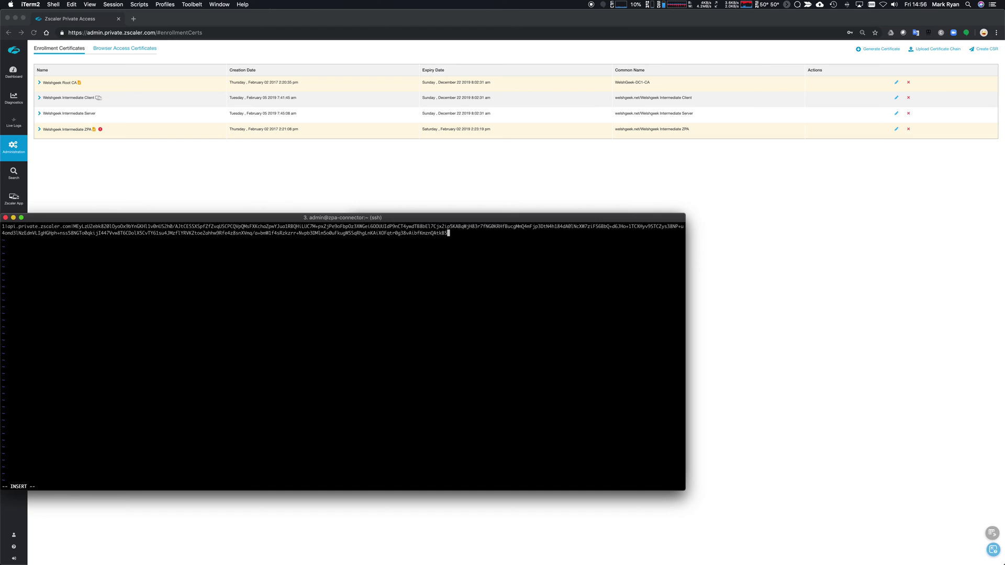
{"action": "key", "text": "Escape"}
{"action": "type", "text": ":wq!"}
{"action": "key", "text": "Return"}
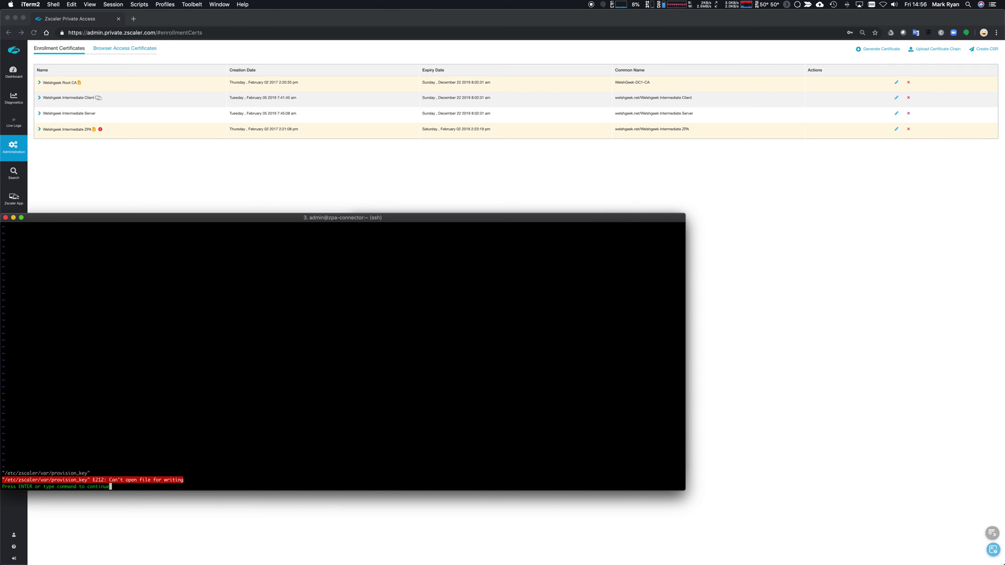
Quit vi without saving and become root with sudo su -.
{"action": "type", "text": ":q"}
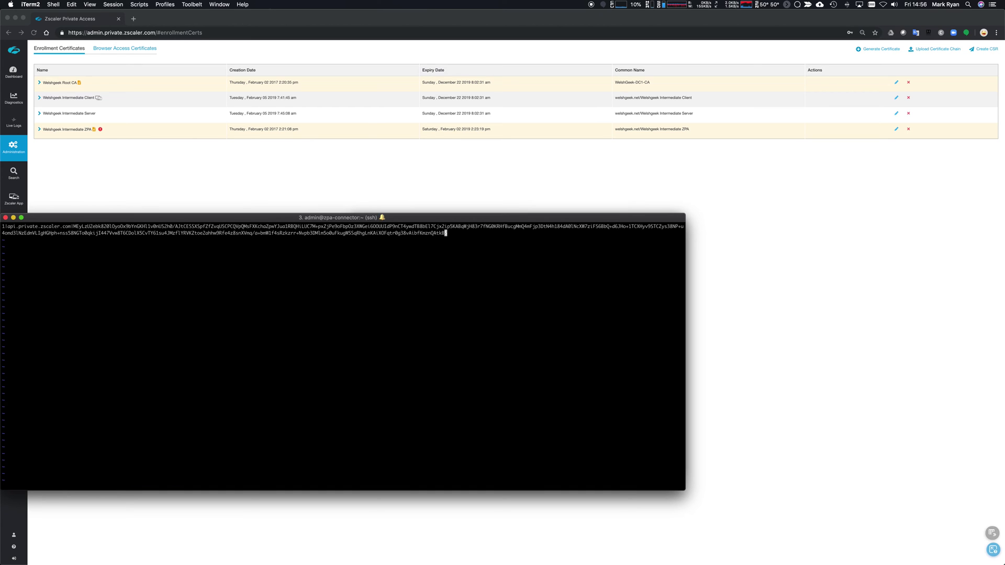
{"action": "type", "text": "!"}
{"action": "key", "text": "Return"}
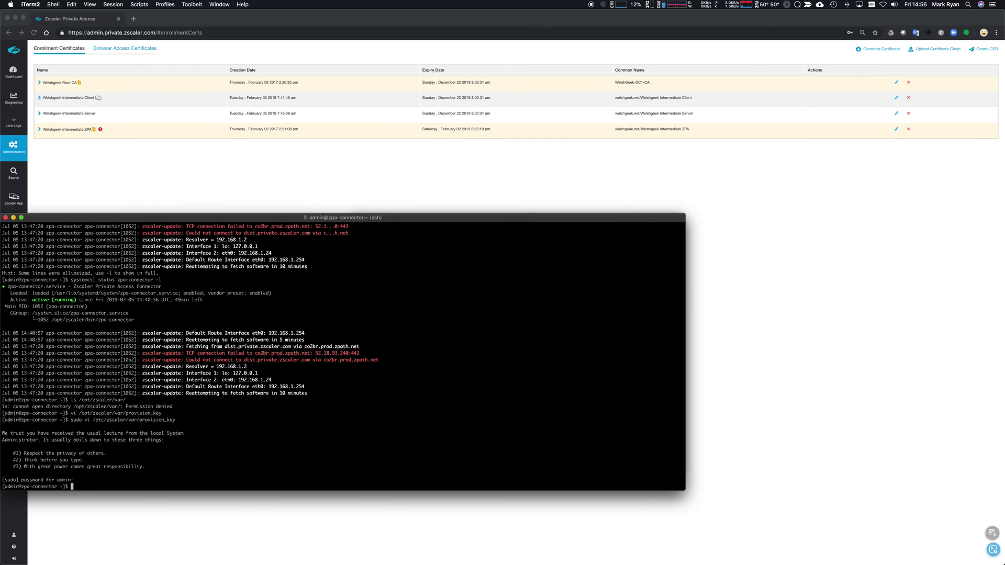
{"action": "type", "text": "sudo su -"}
{"action": "key", "text": "Return"}
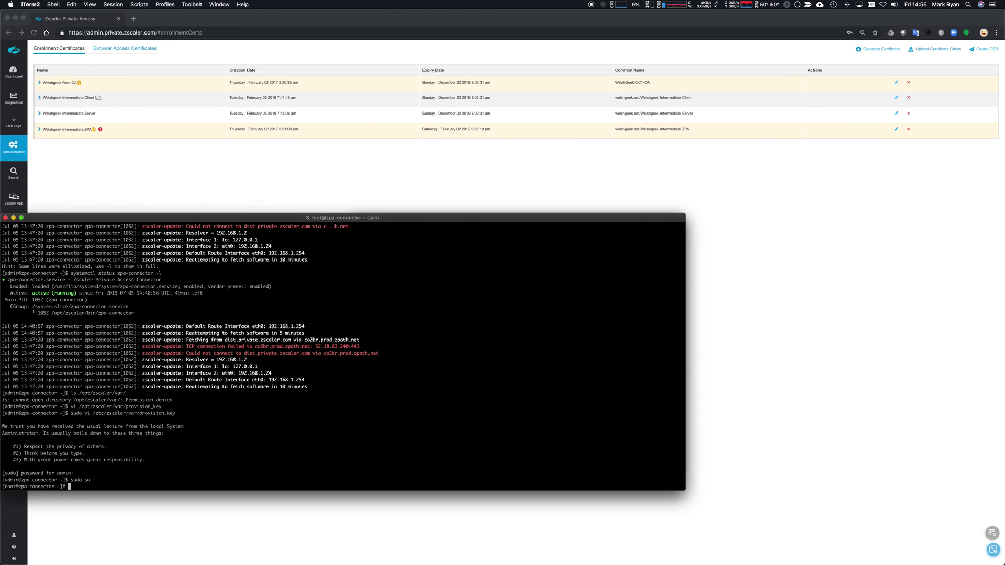
Inspect the contents and permissions of /opt/zscaler/var and /opt/zscaler.
{"action": "type", "text": "cd /opt/zscaler/var"}
{"action": "key", "text": "Return"}
{"action": "type", "text": "l"}
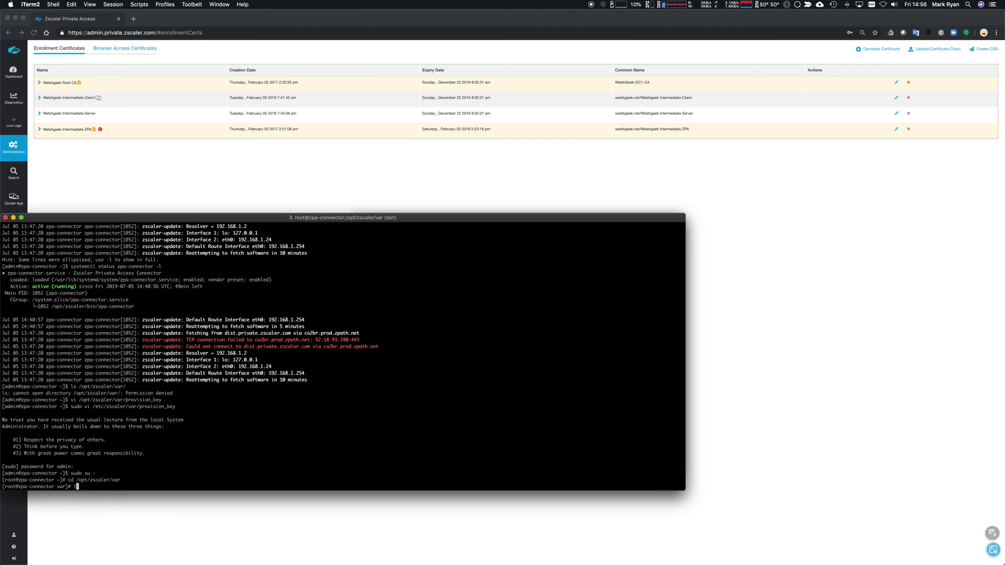
{"action": "type", "text": "s"}
{"action": "key", "text": "Return"}
{"action": "type", "text": "ls -lrt"}
{"action": "key", "text": "Return"}
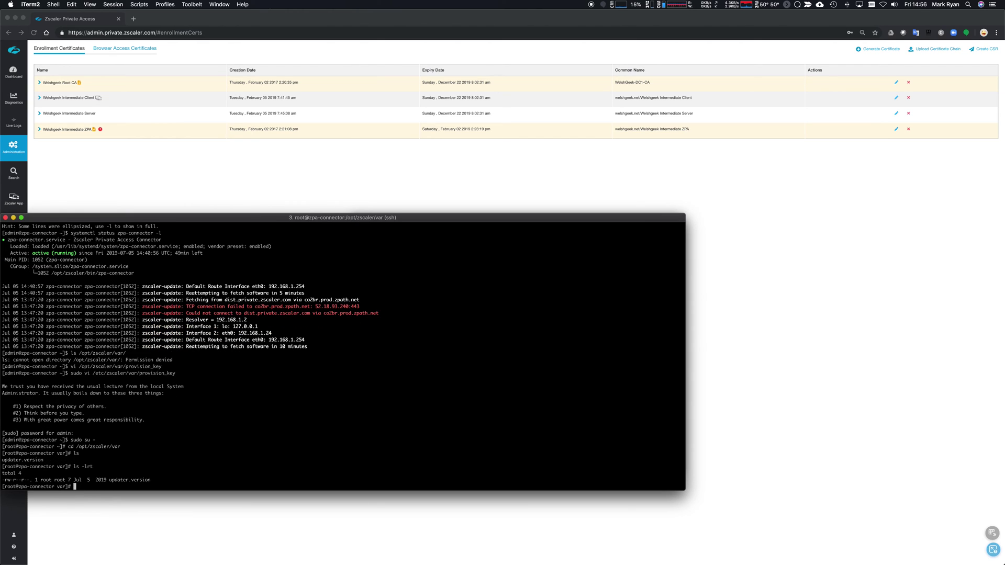
{"action": "type", "text": "cd .."}
{"action": "key", "text": "Return"}
{"action": "type", "text": "ls -lrt"}
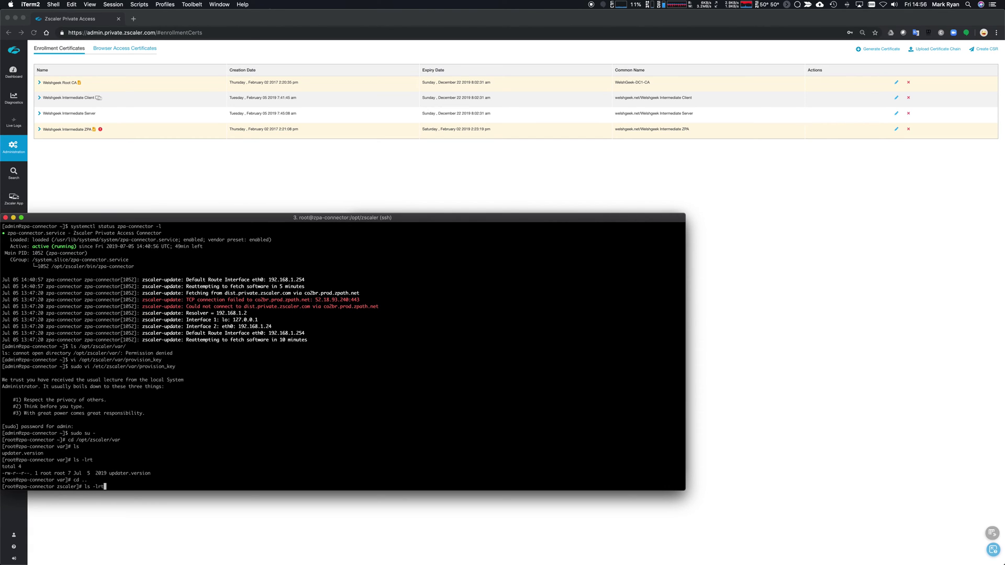
{"action": "key", "text": "Return"}
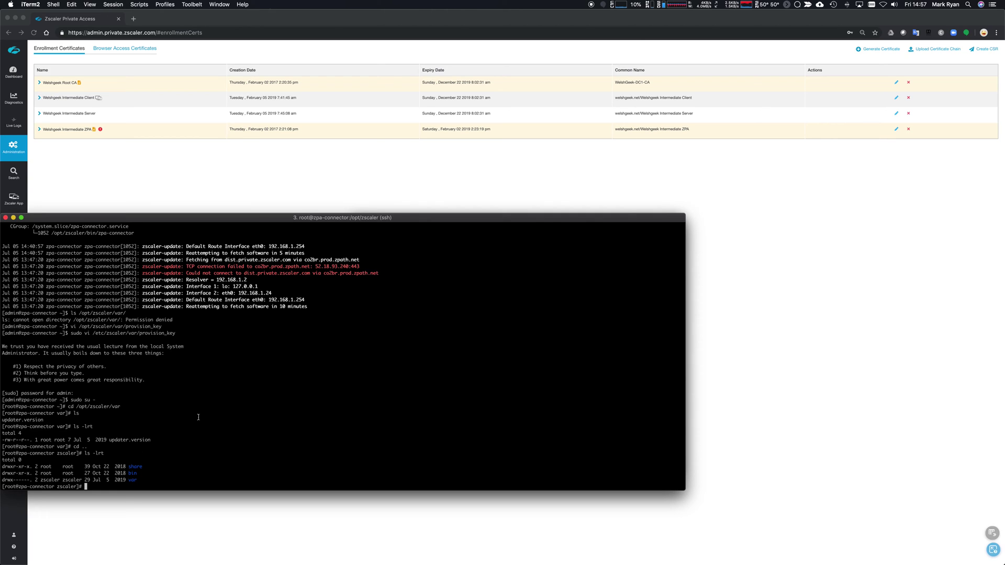
Stop the zpa-connector service with systemctl.
{"action": "type", "text": "yum"}
{"action": "key", "text": "BackSpace"}
{"action": "key", "text": "BackSpace"}
{"action": "key", "text": "BackSpace"}
{"action": "key", "text": "BackSpace"}
{"action": "type", "text": "systemctl stop zpa-connector"}
{"action": "key", "text": "Return"}
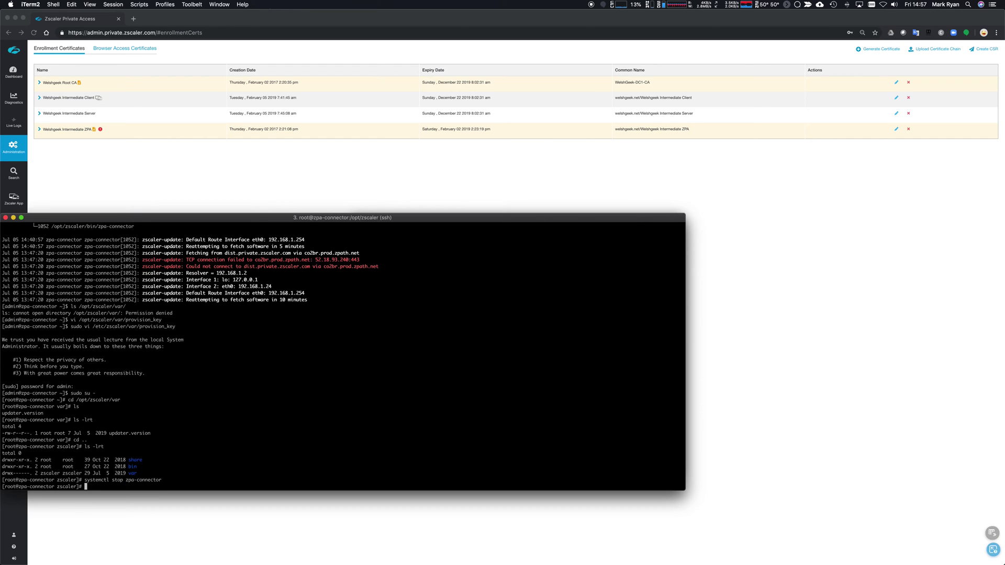
Paste the key into a new provision_key in /opt/zscaler/var, save, and confirm with ls -lrt.
{"action": "type", "text": "cd var"}
{"action": "key", "text": "Return"}
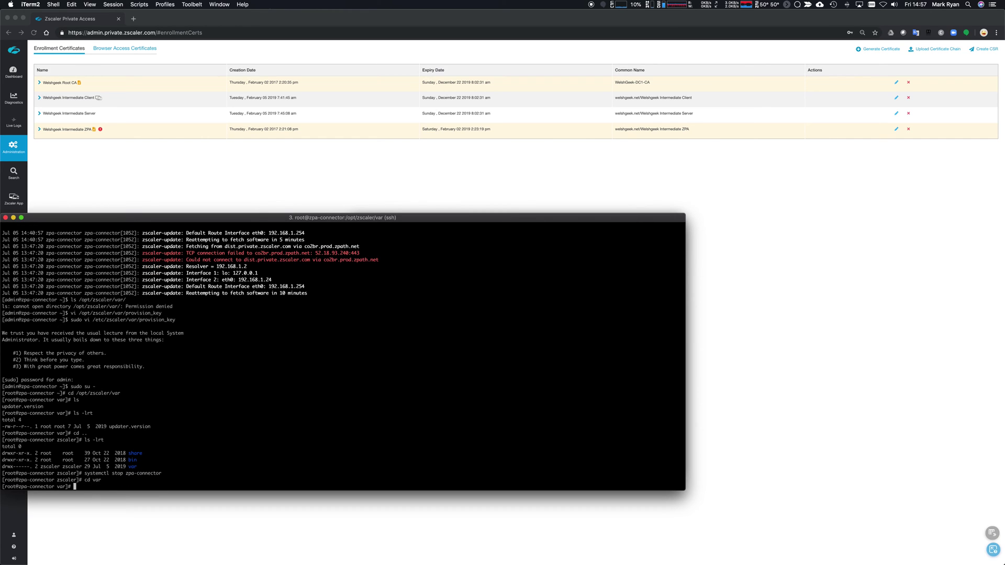
{"action": "type", "text": "vi provision_key"}
{"action": "key", "text": "Return"}
{"action": "key", "text": "i"}
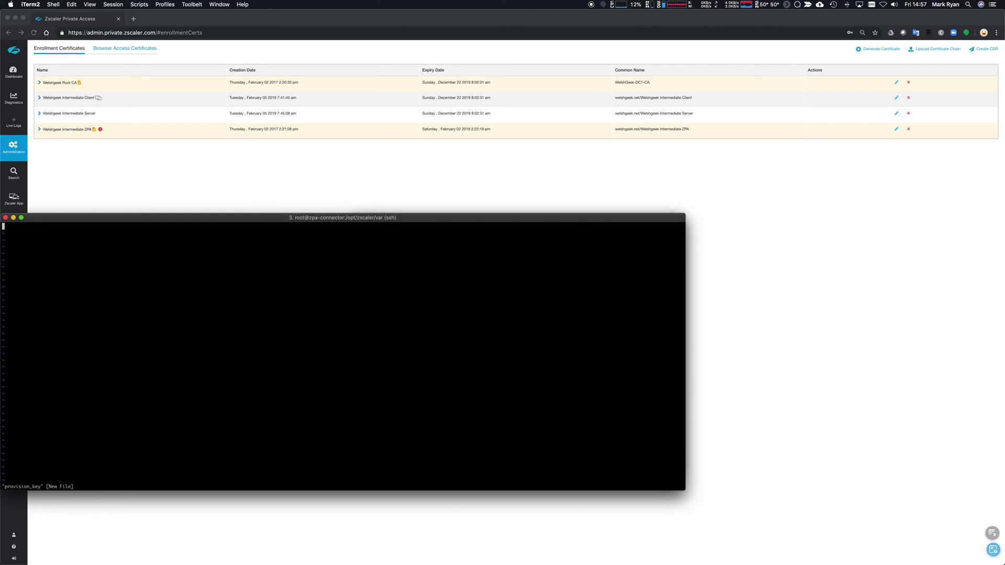
{"action": "key", "text": "super+v"}
{"action": "key", "text": "Escape"}
{"action": "type", "text": ":wq!"}
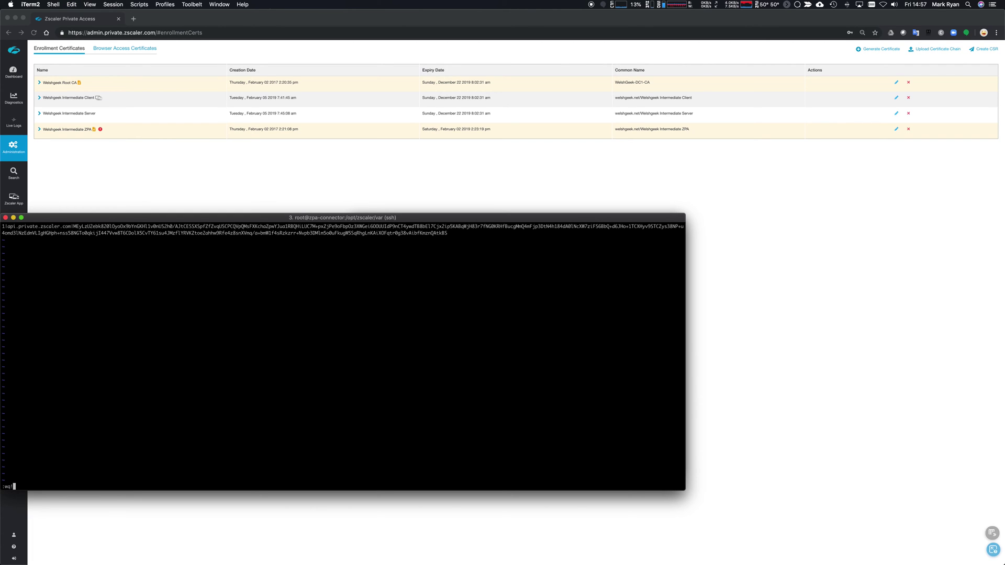
{"action": "key", "text": "Return"}
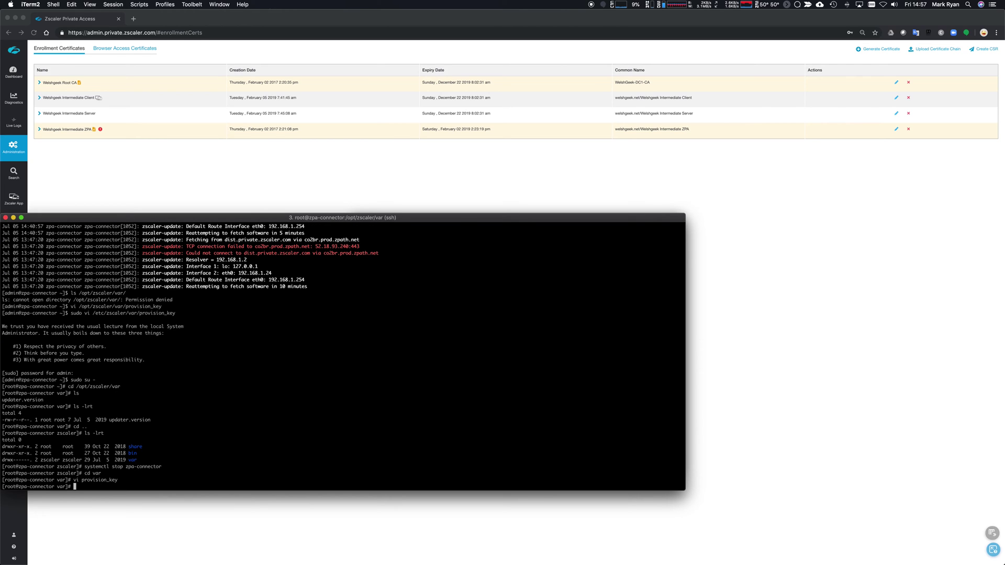
{"action": "type", "text": "ls -lrt"}
{"action": "key", "text": "Return"}
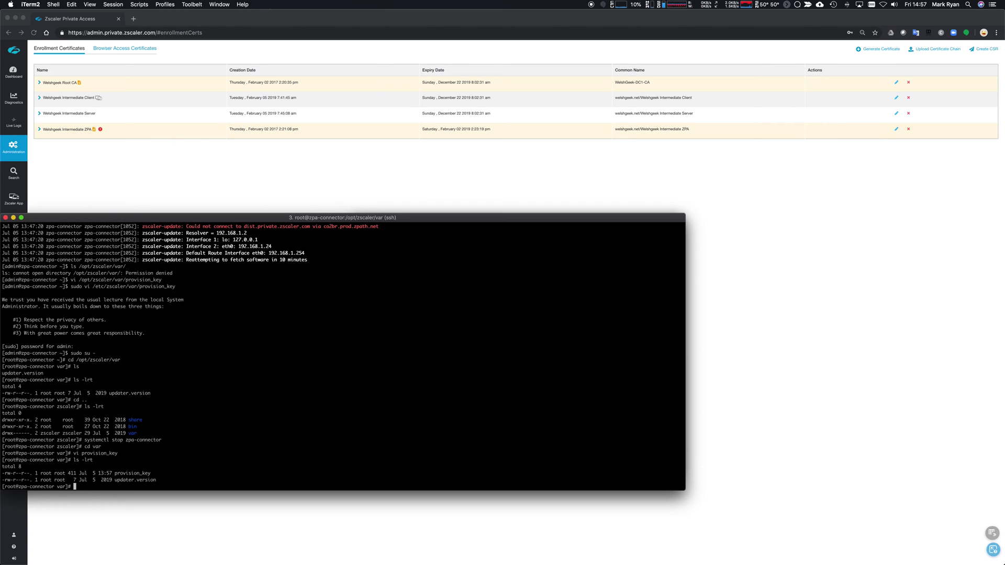
Start the zpa-connector service with systemctl start zpa-connector.
{"action": "type", "text": "systemctl start zpa-connector"}
{"action": "key", "text": "Return"}
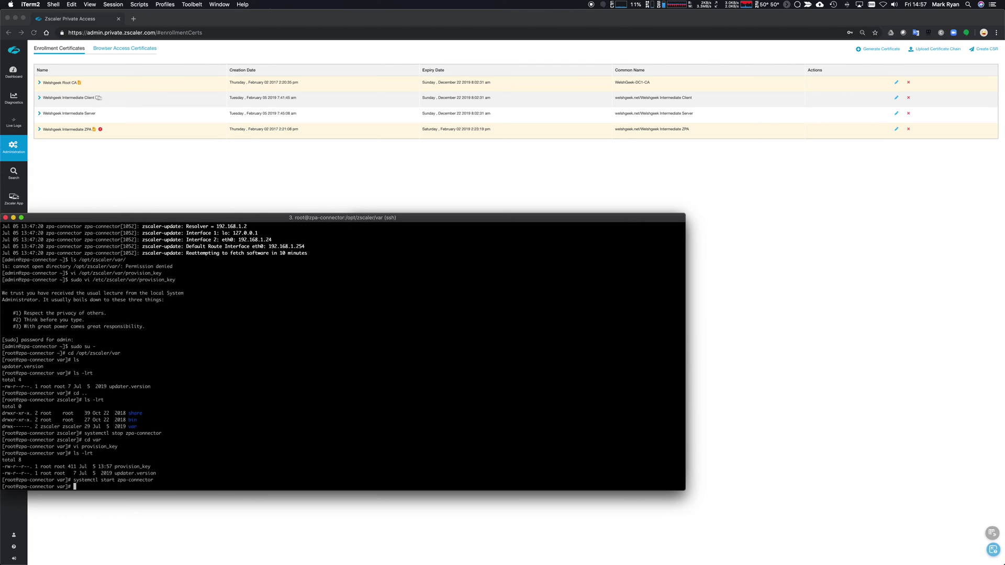
List the var directory with ls -lrt and show zpa-connector status: running but failing to connect.
{"action": "type", "text": "ls -lrt"}
{"action": "key", "text": "Return"}
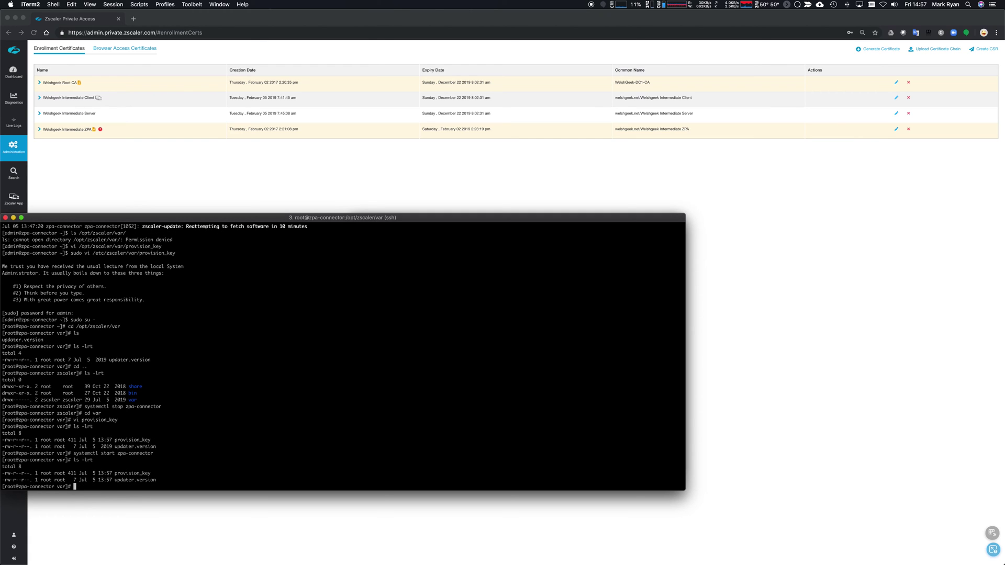
{"action": "type", "text": "systemctl status zpa-connector"}
{"action": "key", "text": "Return"}
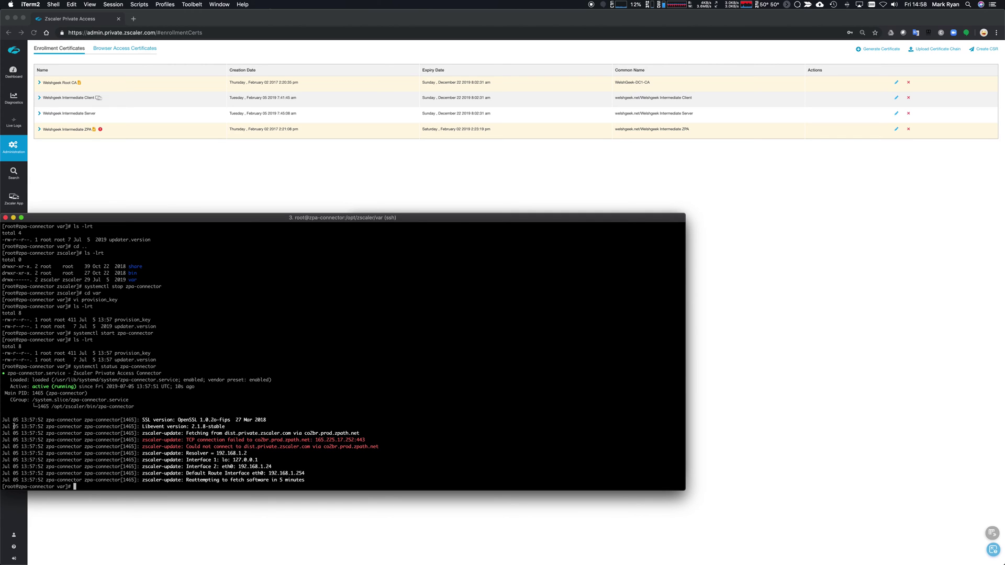
Copy co2br.prod.zpath.net from the failed-connection log line and run dig on it.
{"action": "left_click_drag", "start_coordinate": [187, 441], "coordinate": [370, 439]}
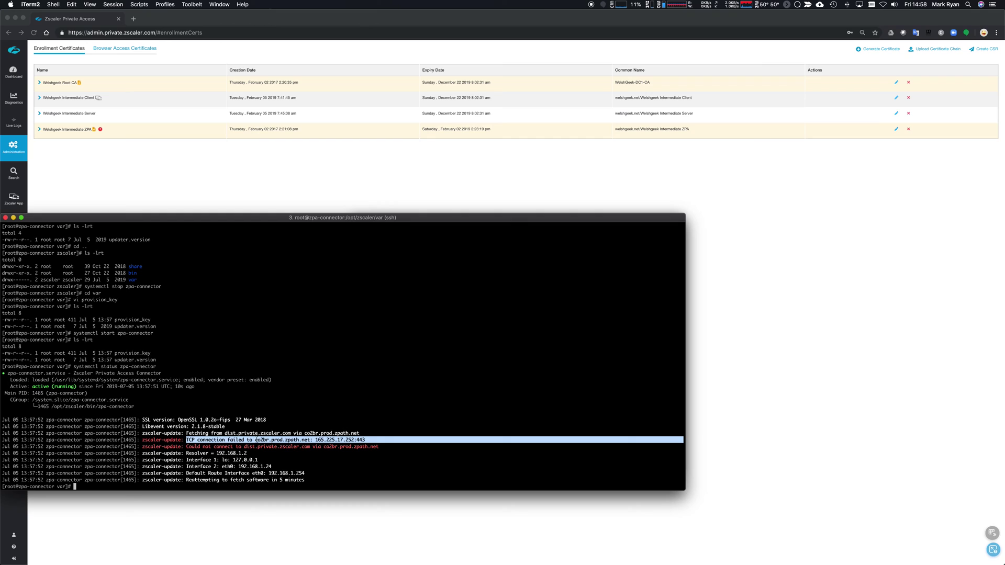
{"action": "left_click", "coordinate": [309, 452]}
{"action": "left_click_drag", "start_coordinate": [309, 440], "coordinate": [253, 441]}
{"action": "key", "text": "super+c"}
{"action": "left_click", "coordinate": [253, 440]}
{"action": "type", "text": "ig"}
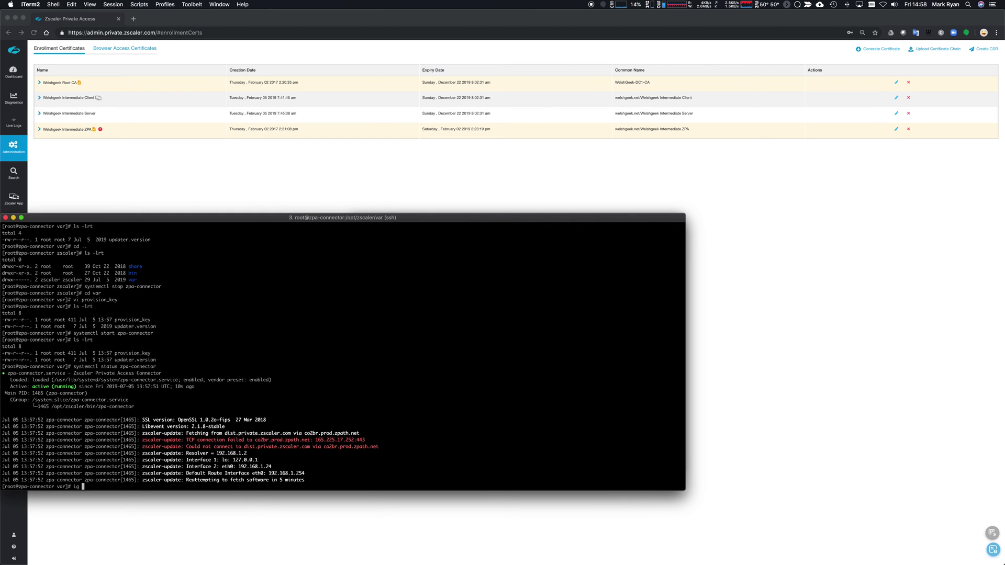
{"action": "key", "text": "super+v"}
{"action": "key", "text": "ctrl+c"}
{"action": "type", "text": "dig"}
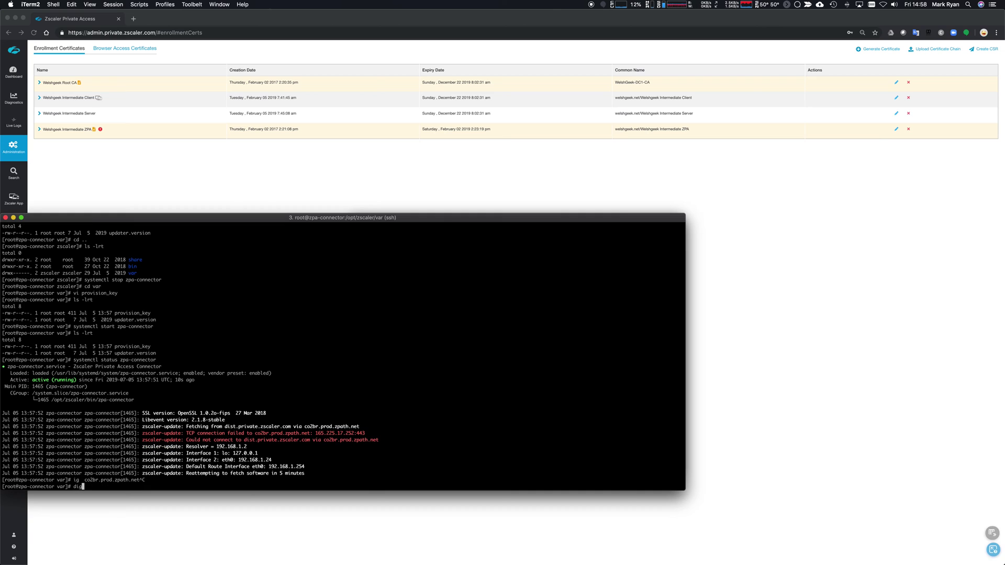
{"action": "key", "text": "super+v"}
{"action": "key", "text": "Return"}
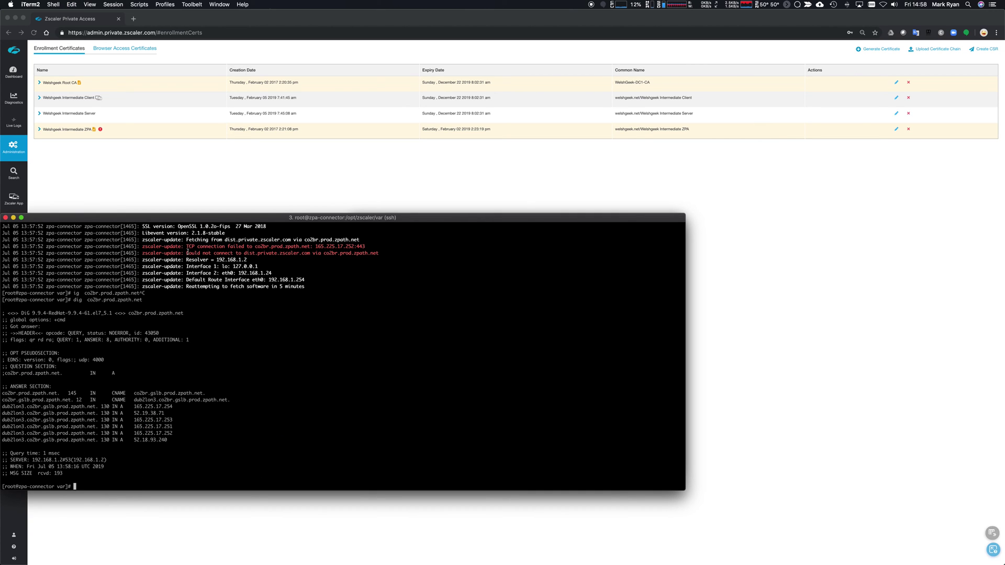
Highlight the dist.private.zscaler.com connection failure and begin typing an openssl s_client command.
{"action": "left_click_drag", "start_coordinate": [187, 252], "coordinate": [388, 255]}
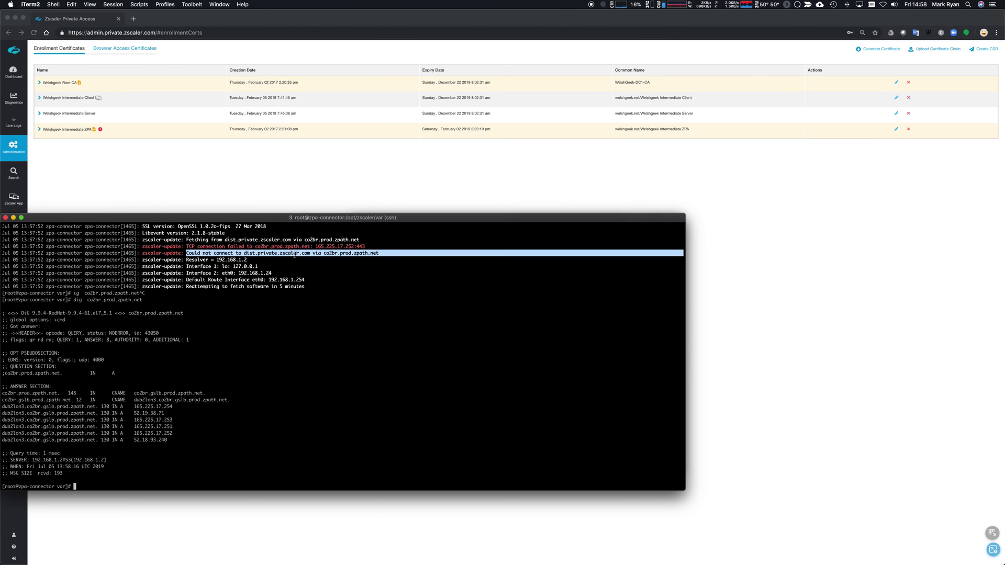
{"action": "left_click", "coordinate": [296, 257]}
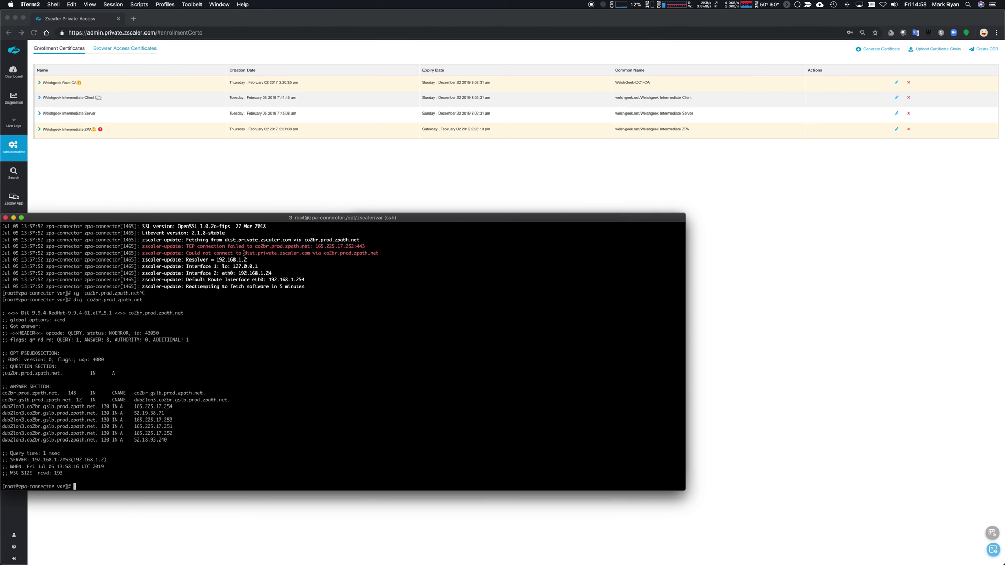
{"action": "left_click_drag", "start_coordinate": [244, 254], "coordinate": [379, 254]}
{"action": "left_click_drag", "start_coordinate": [244, 253], "coordinate": [379, 254]}
{"action": "type", "text": "openssl s_cliet"}
Test TLS to co2br.prod.zpath.net:443 with servername welshgeek.net.c2.prod.zpath.net, getting no peer certificate.
{"action": "key", "text": "BackSpace"}
{"action": "type", "text": "nt -connect"}
{"action": "type", "text": "co2br.prod.zpath.net:443"}
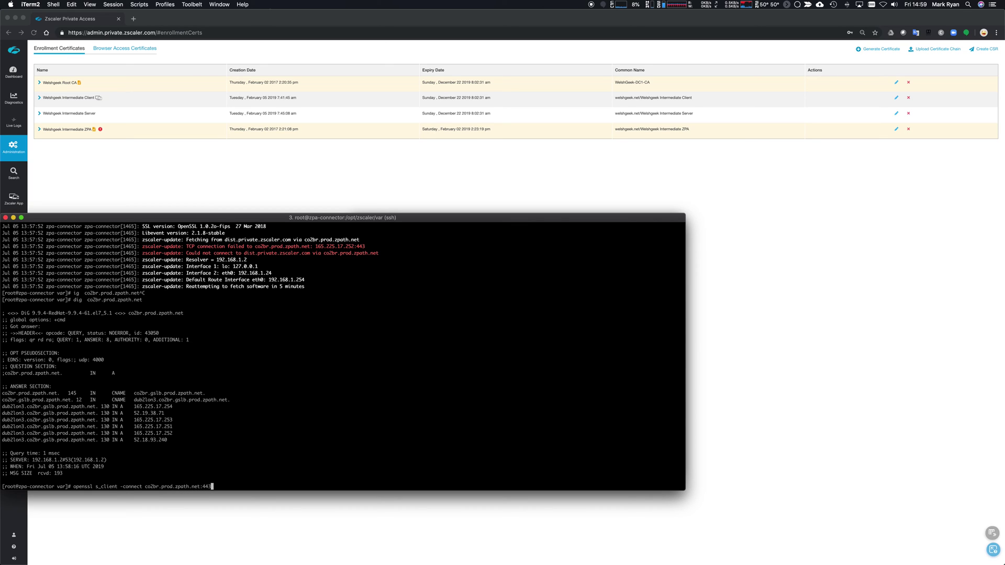
{"action": "type", "text": " -servername"}
{"action": "type", "text": "welshgeek.net.c2.prod.zpath.net"}
{"action": "key", "text": "Return"}
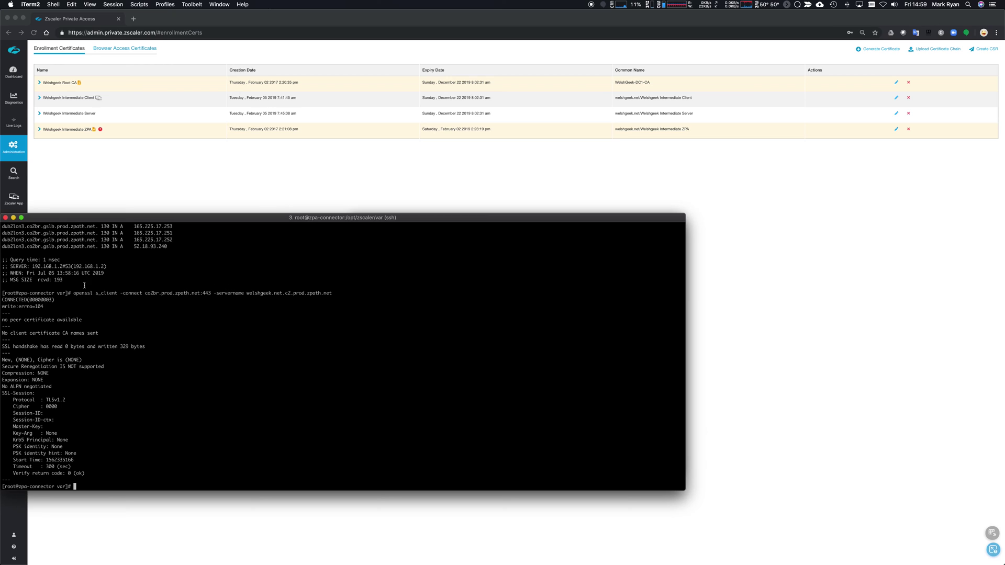
{"action": "left_click_drag", "start_coordinate": [74, 290], "coordinate": [183, 304]}
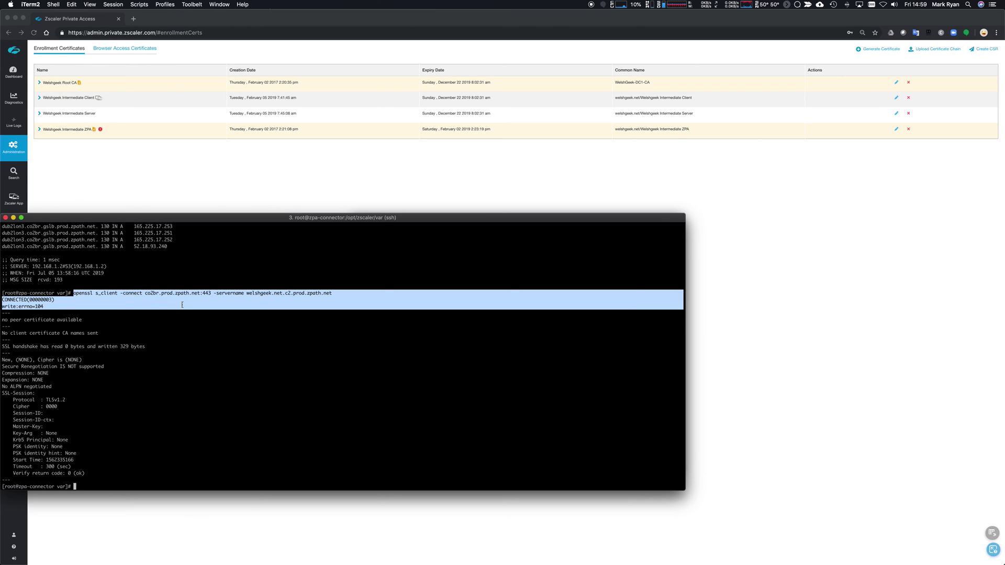
{"action": "left_click_drag", "start_coordinate": [182, 305], "coordinate": [182, 477]}
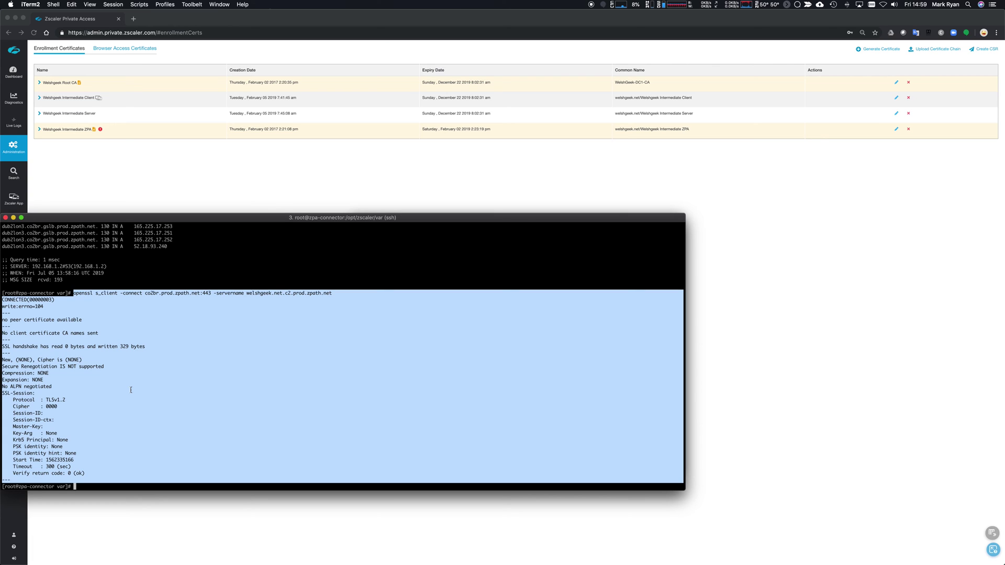
{"action": "type", "text": "curl "}
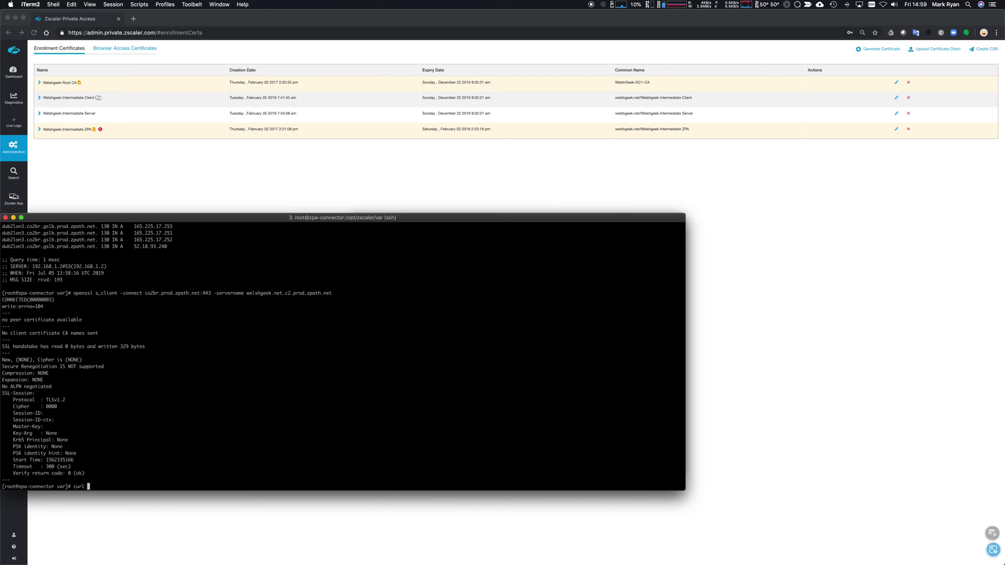
{"action": "type", "text": "-v https://co2br.prod.zpath.net/"}
Run curl -v to co2br.prod.zpath.net with and without -k, both failing with NSS error -5938.
{"action": "key", "text": "Return"}
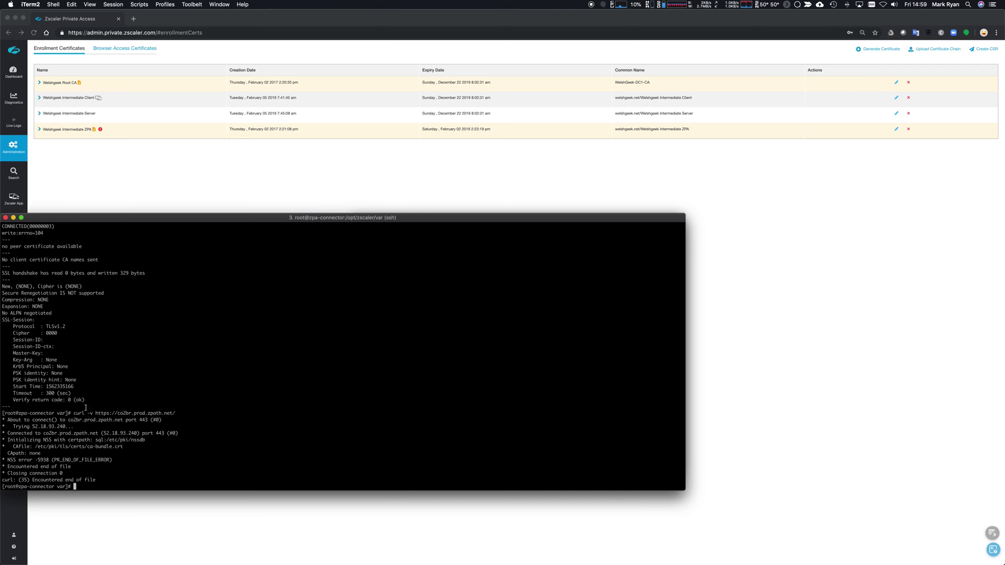
{"action": "key", "text": "Up"}
{"action": "type", "text": "-k"}
{"action": "key", "text": "Return"}
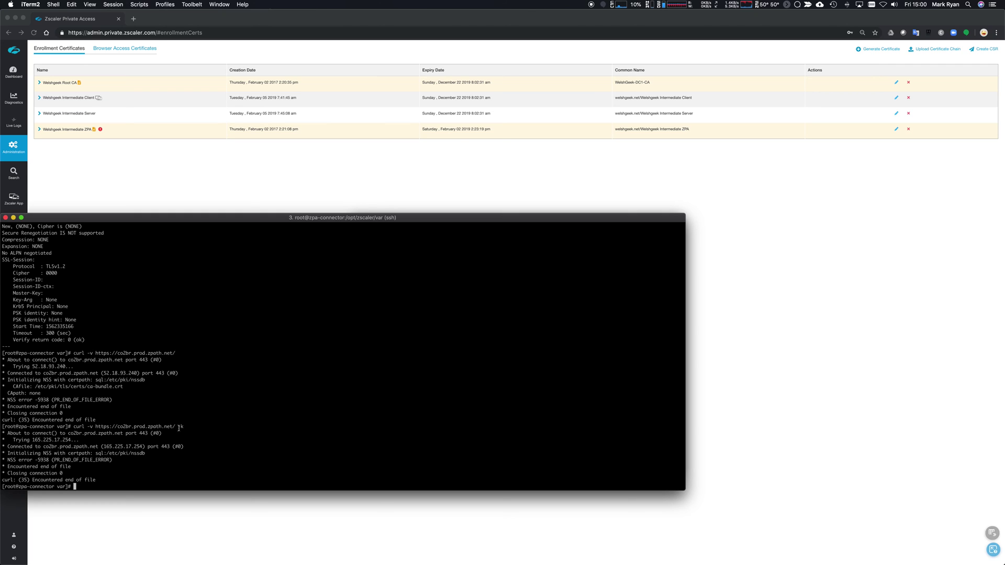
{"action": "left_click_drag", "start_coordinate": [179, 428], "coordinate": [200, 428]}
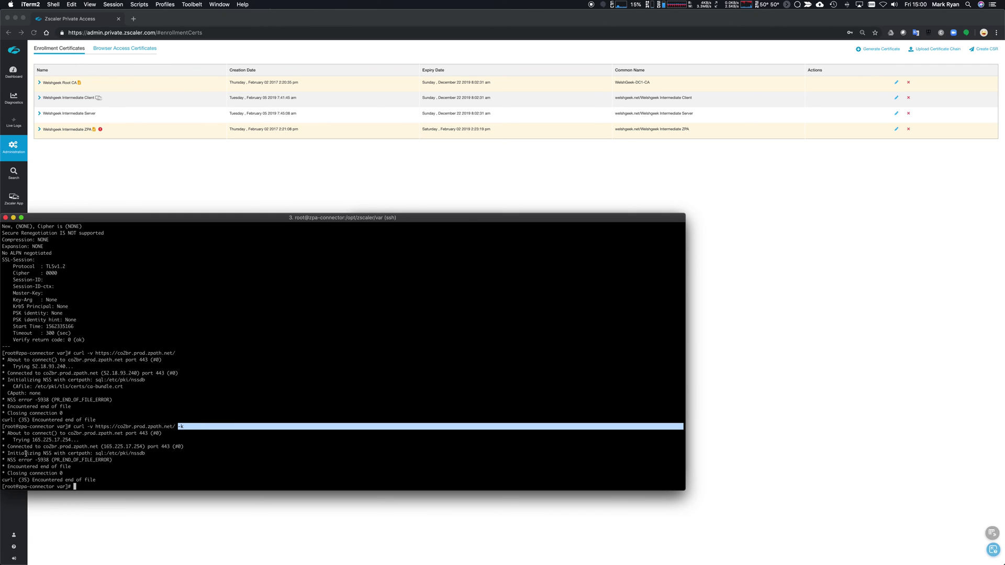
{"action": "key", "text": "super+n"}
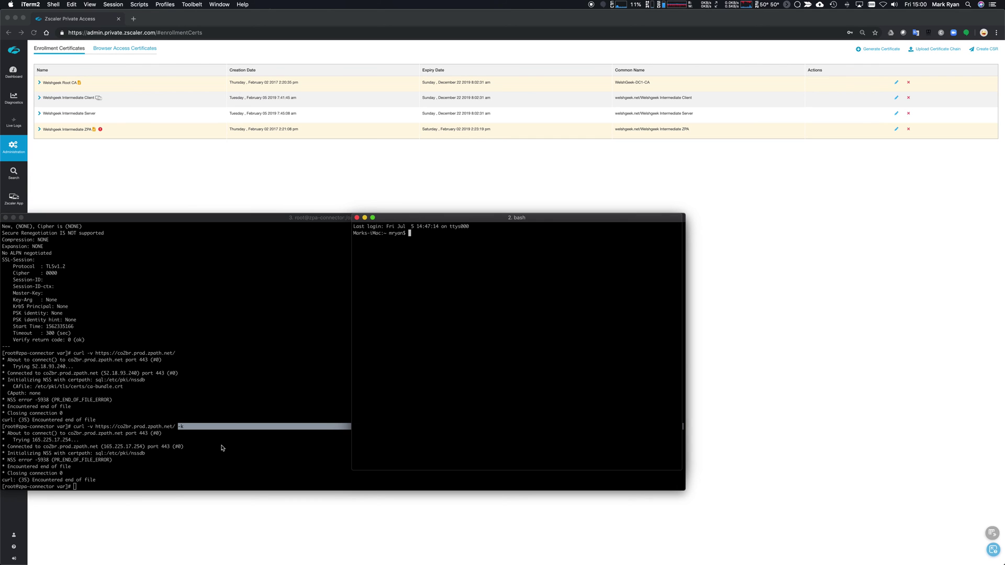
Locally run openssl s_client to co2br.prod.zpath.net:443 with servername co2br.prod.zpath.net.
{"action": "left_click_drag", "start_coordinate": [486, 224], "coordinate": [581, 224]}
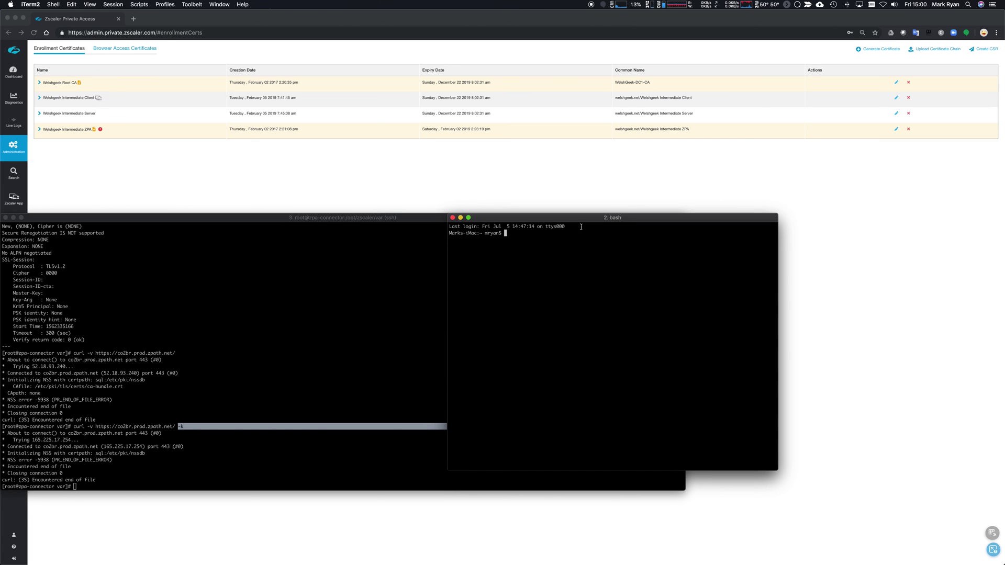
{"action": "type", "text": "openssl s_client -connect co2br.prod.zpath.net:443 -serverna"}
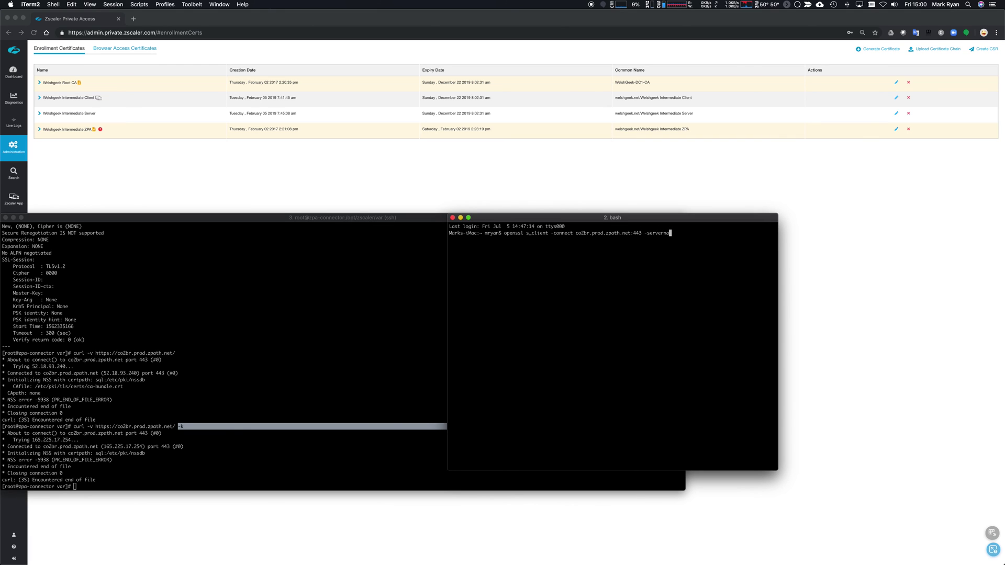
{"action": "type", "text": "me co2br.prod.zpath.net"}
{"action": "key", "text": "Return"}
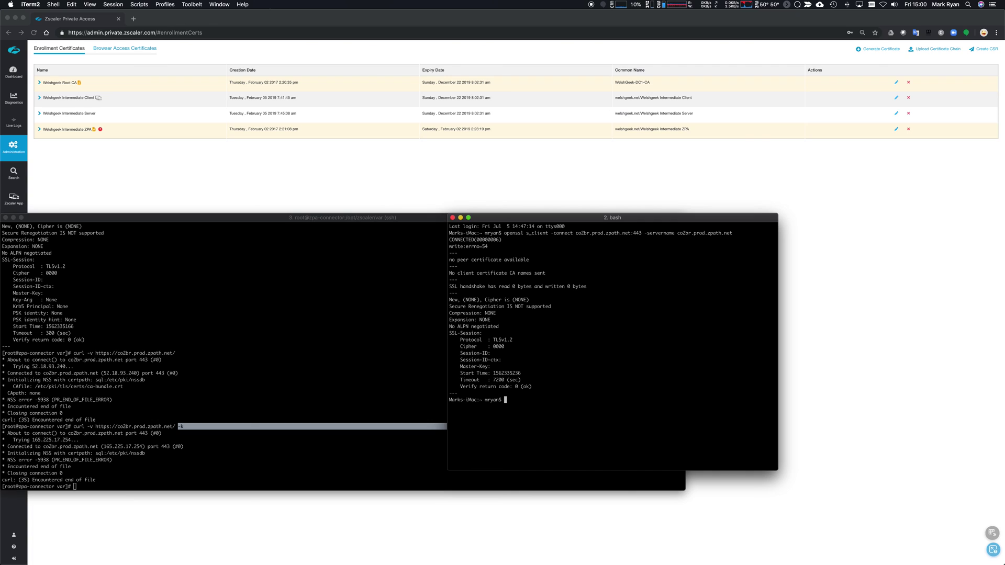
Rerun the openssl test with servername changed to welshgeek.net.c2.prod.zpath.net.
{"action": "key", "text": "Up"}
{"action": "key", "text": "Left"}
{"action": "key", "text": "Left"}
{"action": "key", "text": "Left"}
{"action": "key", "text": "Left"}
{"action": "key", "text": "Left"}
{"action": "key", "text": "Left"}
{"action": "key", "text": "Left"}
{"action": "key", "text": "Left"}
{"action": "key", "text": "Left"}
{"action": "key", "text": "Left"}
{"action": "key", "text": "Left"}
{"action": "key", "text": "Left"}
{"action": "key", "text": "Left"}
{"action": "key", "text": "Left"}
{"action": "key", "text": "Left"}
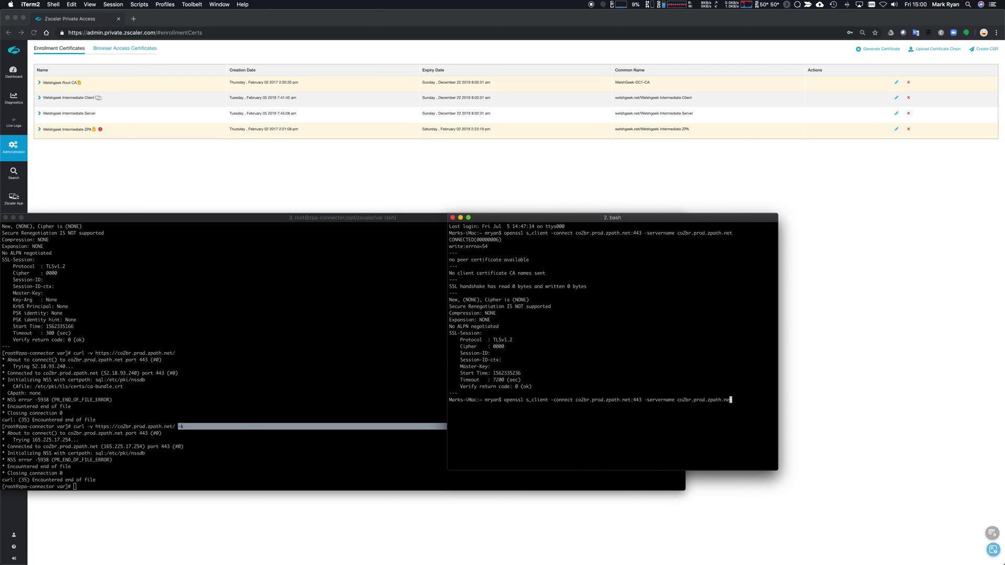
{"action": "key", "text": "Left"}
{"action": "key", "text": "Left"}
{"action": "key", "text": "Left"}
{"action": "key", "text": "Left"}
{"action": "key", "text": "Left"}
{"action": "type", "text": "welhsgee"}
{"action": "key", "text": "BackSpace"}
{"action": "key", "text": "BackSpace"}
{"action": "key", "text": "BackSpace"}
{"action": "key", "text": "BackSpace"}
{"action": "key", "text": "BackSpace"}
{"action": "type", "text": "shgeek.net."}
{"action": "key", "text": "Right"}
{"action": "key", "text": "Right"}
{"action": "key", "text": "Right"}
{"action": "key", "text": "Right"}
{"action": "key", "text": "Right"}
{"action": "key", "text": "BackSpace"}
{"action": "key", "text": "BackSpace"}
{"action": "key", "text": "BackSpace"}
{"action": "key", "text": "BackSpace"}
{"action": "type", "text": "2"}
{"action": "key", "text": "Return"}
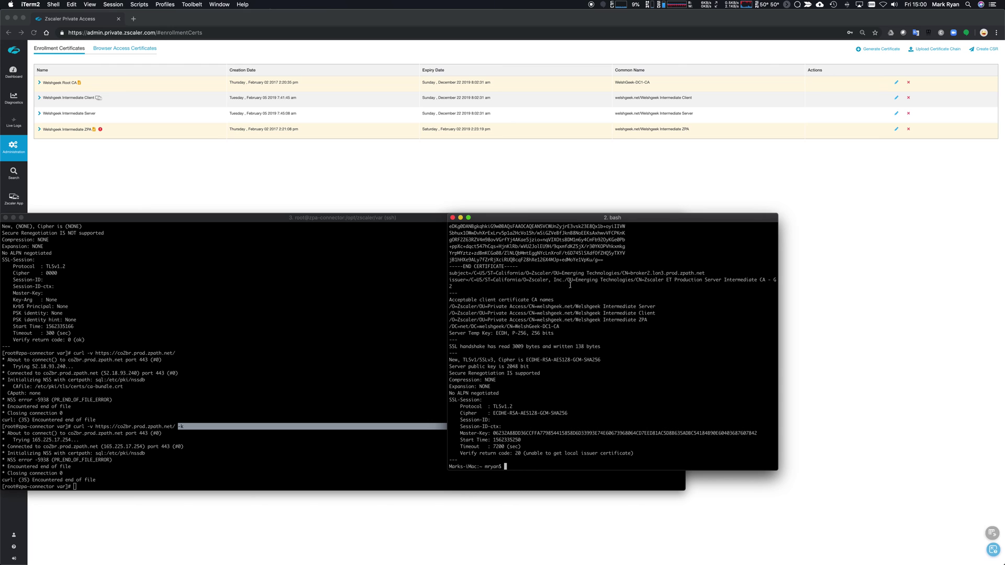
Enlarge the bash window and highlight the Zscaler certificate chain lines.
{"action": "scroll", "coordinate": [569, 293], "scroll_direction": "up", "scroll_amount": 10}
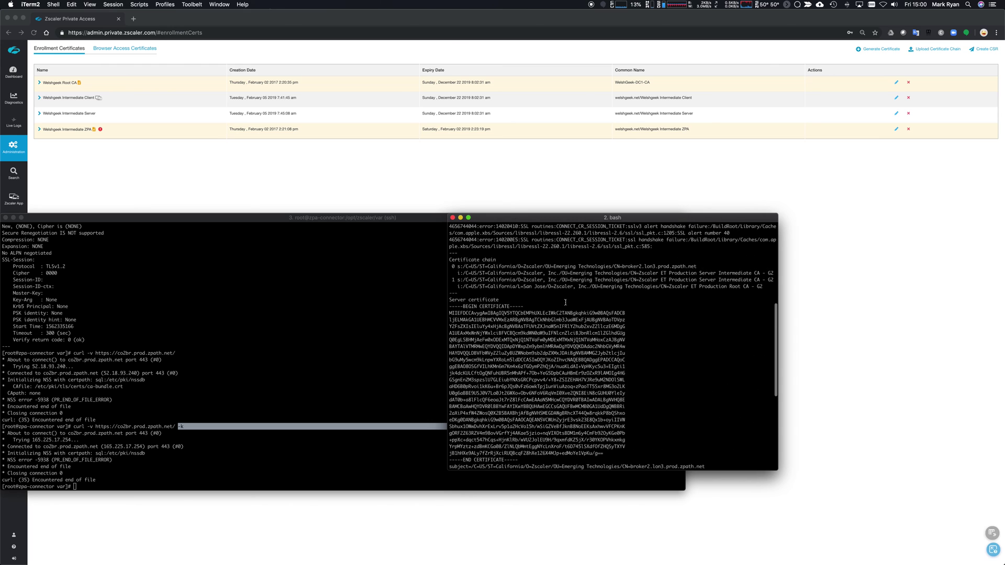
{"action": "scroll", "coordinate": [521, 315], "scroll_direction": "up", "scroll_amount": 1}
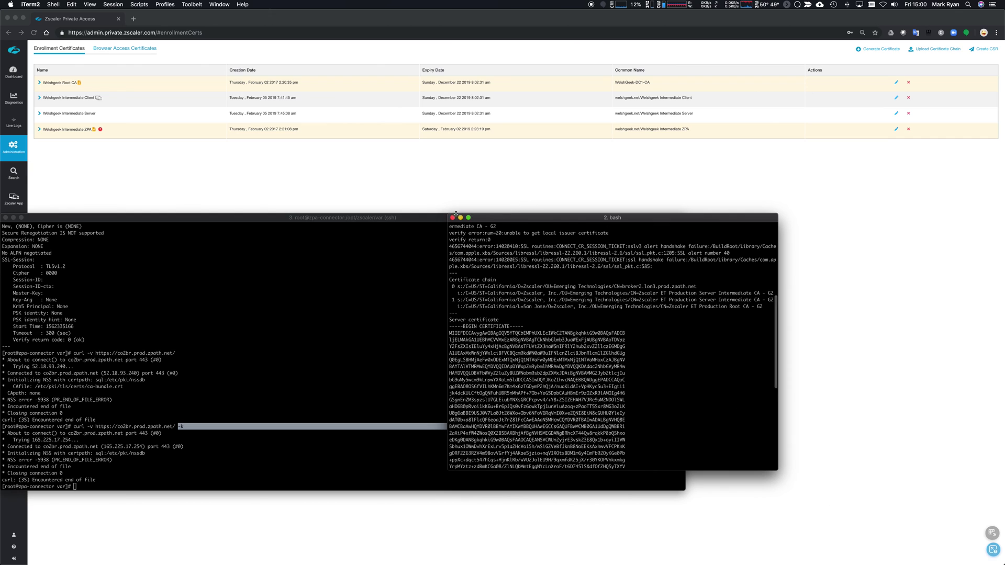
{"action": "left_click_drag", "start_coordinate": [448, 212], "coordinate": [231, 67]}
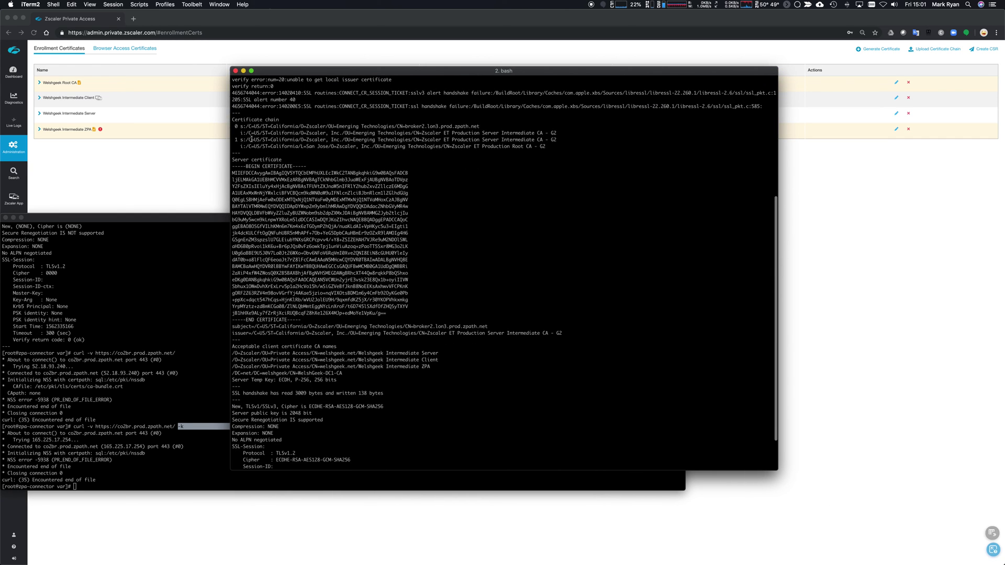
{"action": "left_click_drag", "start_coordinate": [245, 127], "coordinate": [583, 146]}
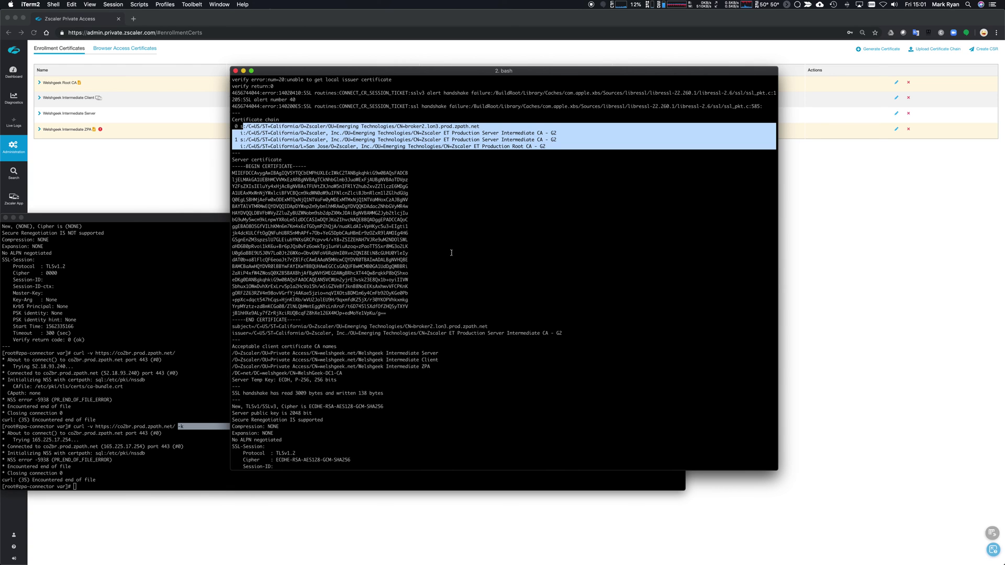
Highlight the WelshGeek-DC1-CA, Intermediate ZPA and Intermediate Client CA entries, then return to the connector session.
{"action": "scroll", "coordinate": [449, 252], "scroll_direction": "down", "scroll_amount": 1}
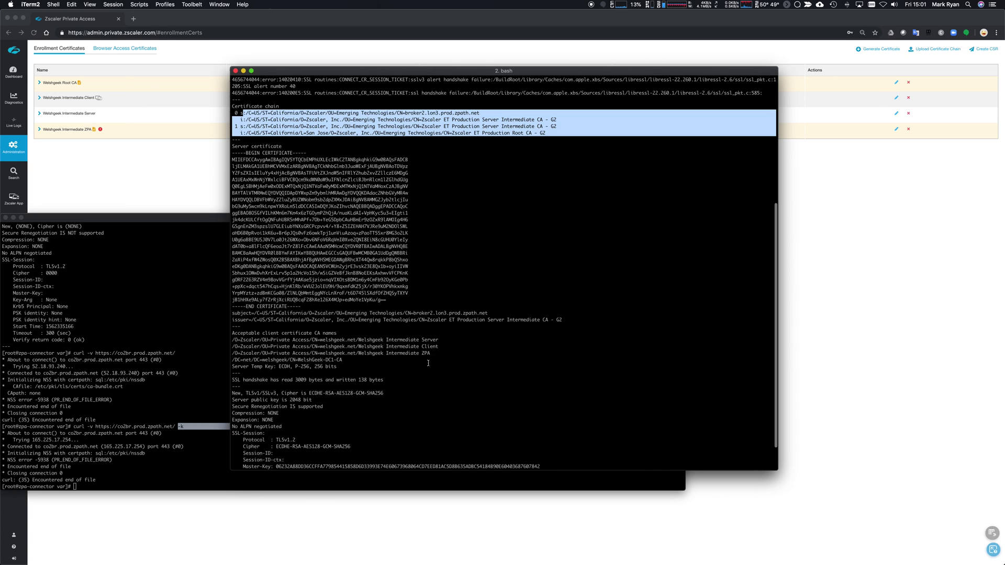
{"action": "left_click_drag", "start_coordinate": [358, 363], "coordinate": [230, 361]}
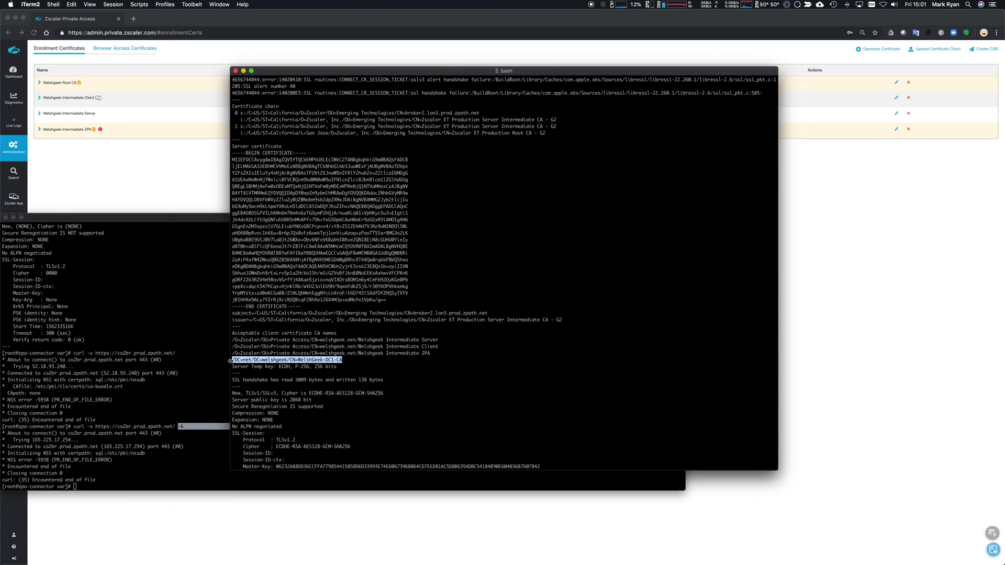
{"action": "left_click_drag", "start_coordinate": [437, 356], "coordinate": [224, 355]}
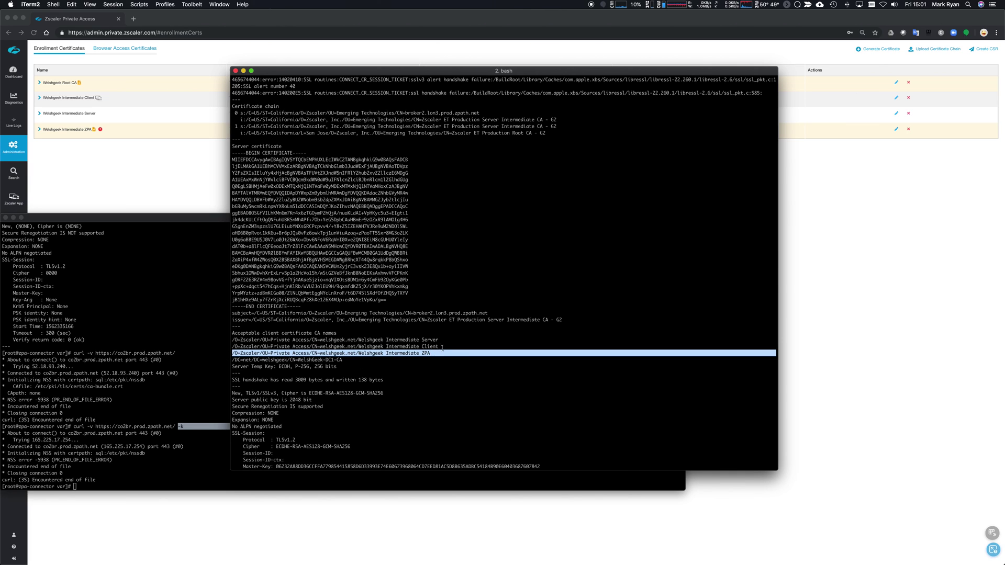
{"action": "left_click_drag", "start_coordinate": [441, 347], "coordinate": [234, 340]}
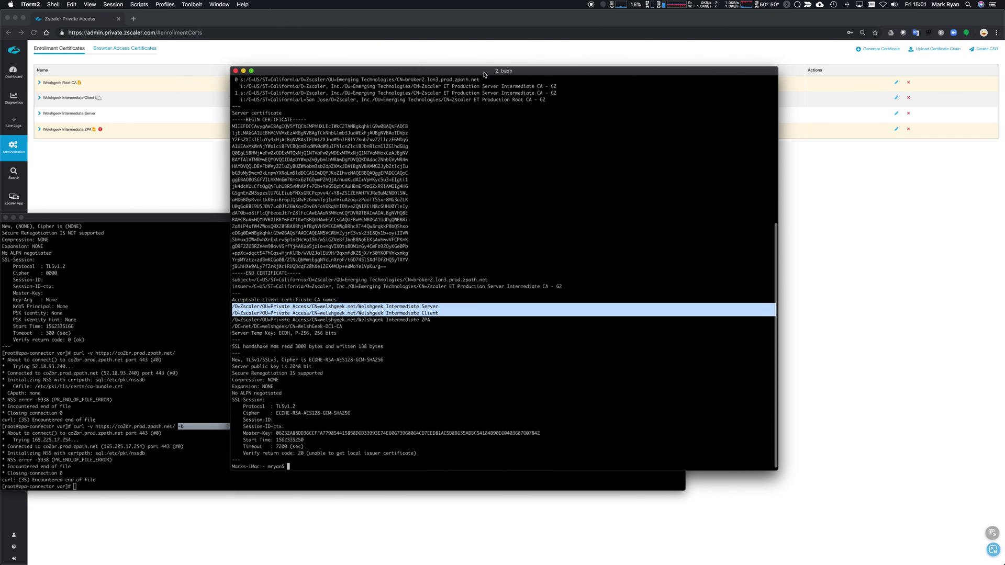
{"action": "left_click_drag", "start_coordinate": [485, 74], "coordinate": [644, 97]}
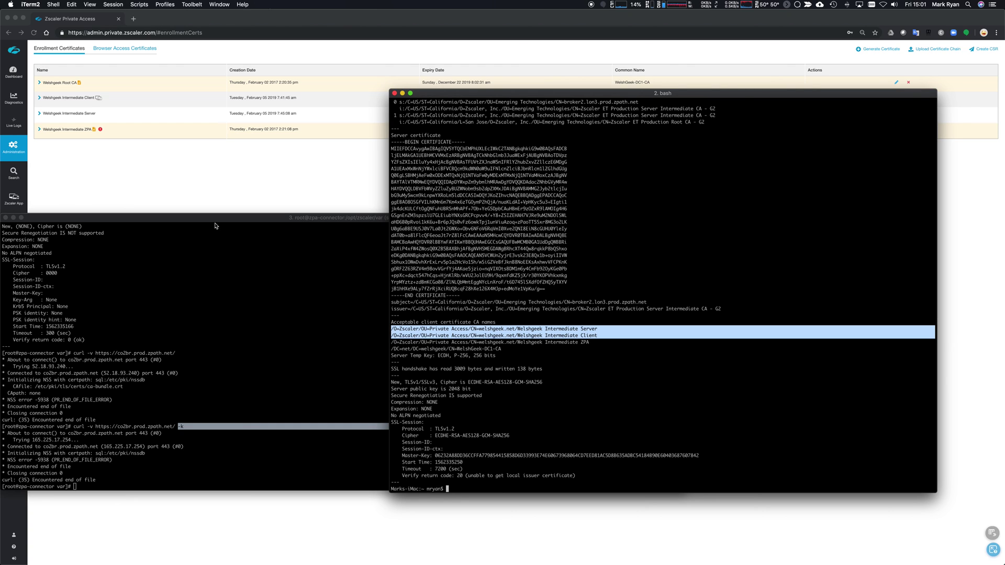
{"action": "left_click", "coordinate": [232, 293]}
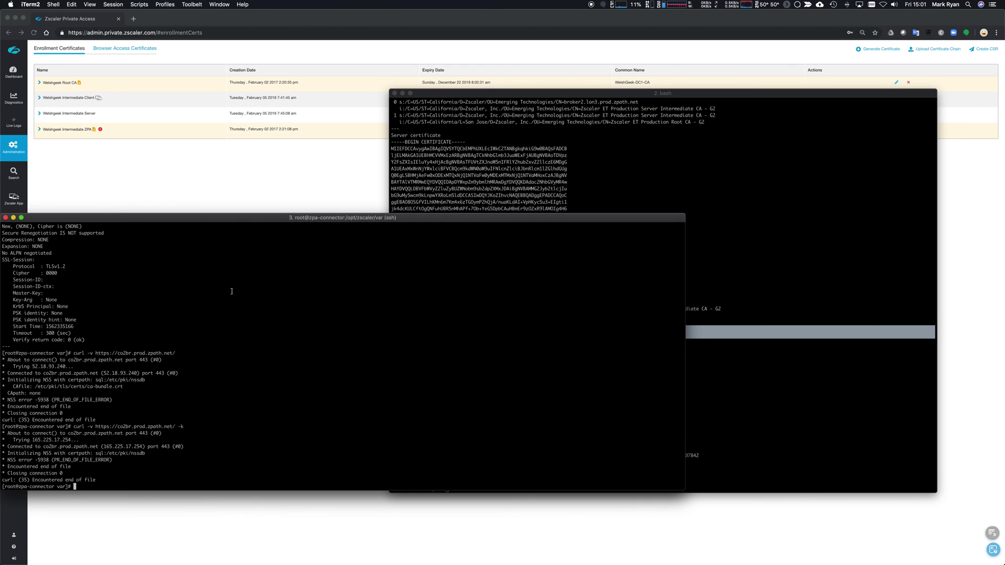
Bring the local bash window showing verify return code 20 back to the front.
{"action": "left_click", "coordinate": [585, 176]}
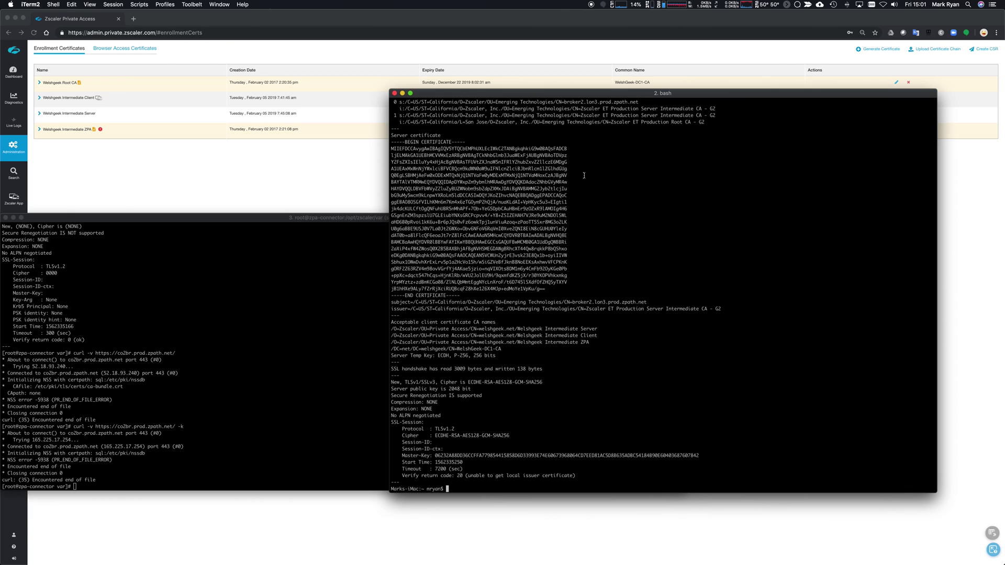